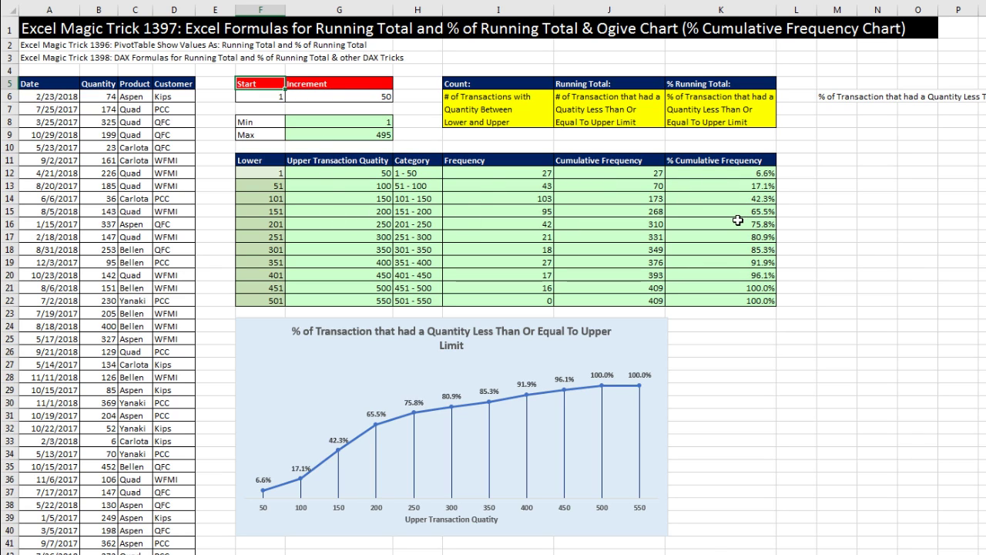
# Step: Select the Category labels with the % Cumulative Frequency values, and review the Lower bounds and the 43 count
pyautogui.moveTo(423, 161); pyautogui.dragTo(420, 302)
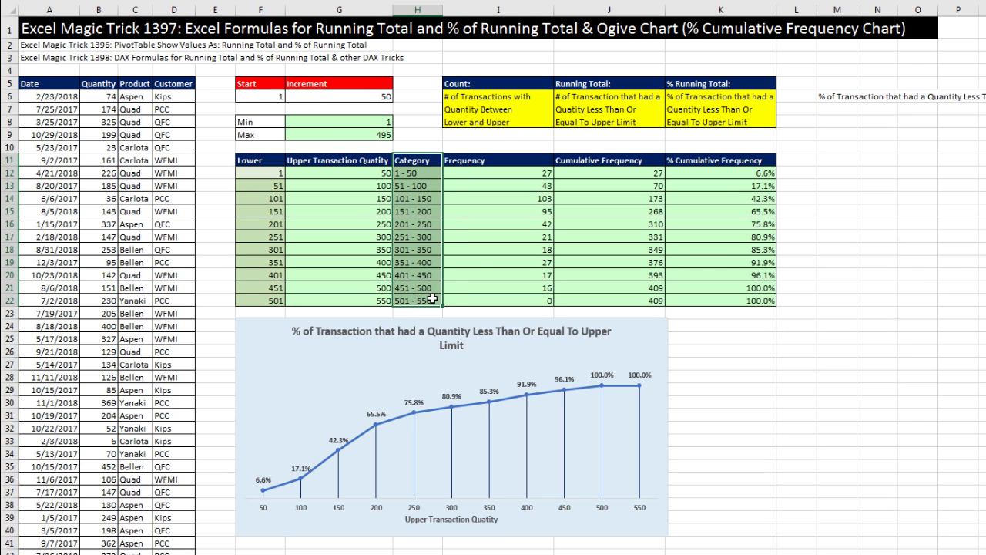
pyautogui.moveTo(708, 160); pyautogui.dragTo(724, 300)
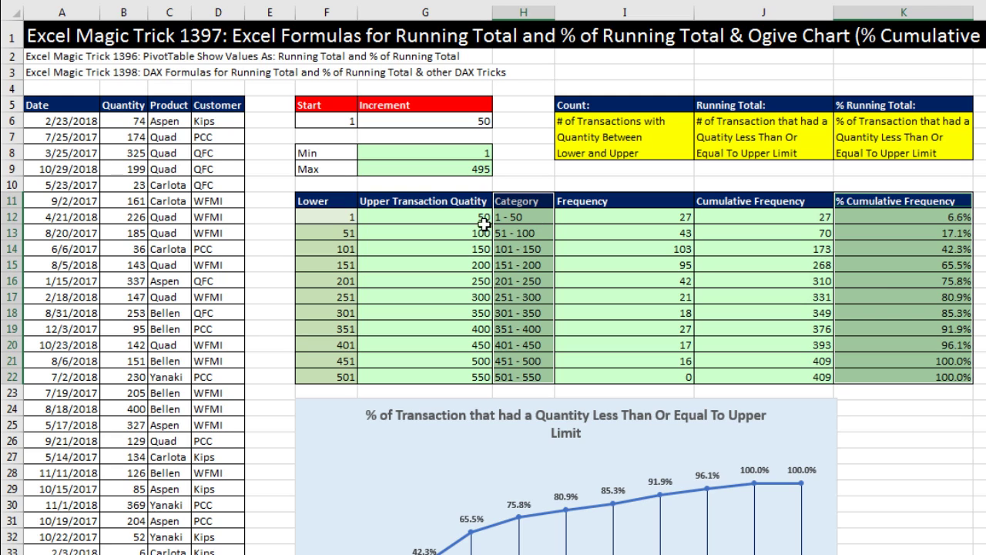
pyautogui.click(332, 218)
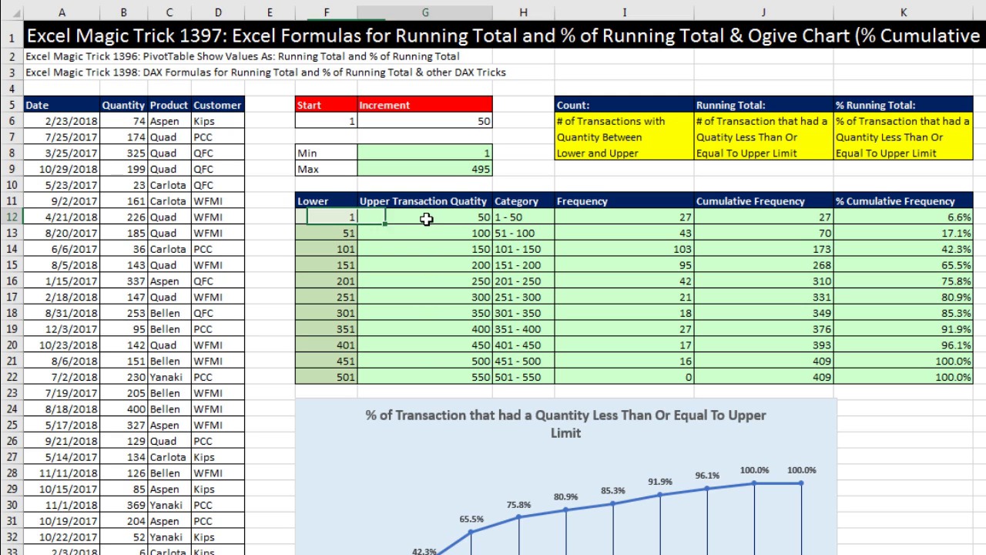
pyautogui.click(334, 235)
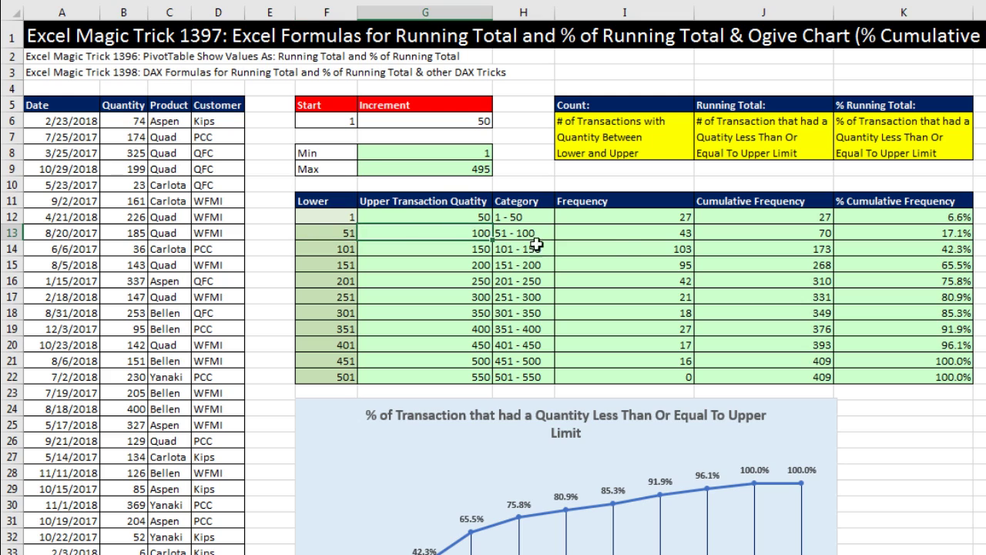
pyautogui.click(624, 230)
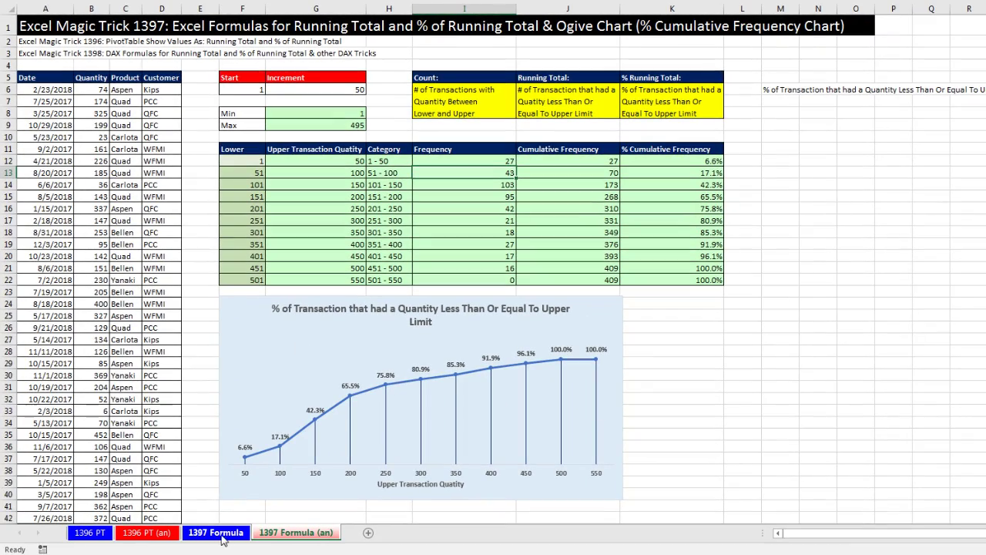
# Step: On the 1397 Formula sheet, review the Min and Max formulas, then select cell F12
pyautogui.click(225, 537)
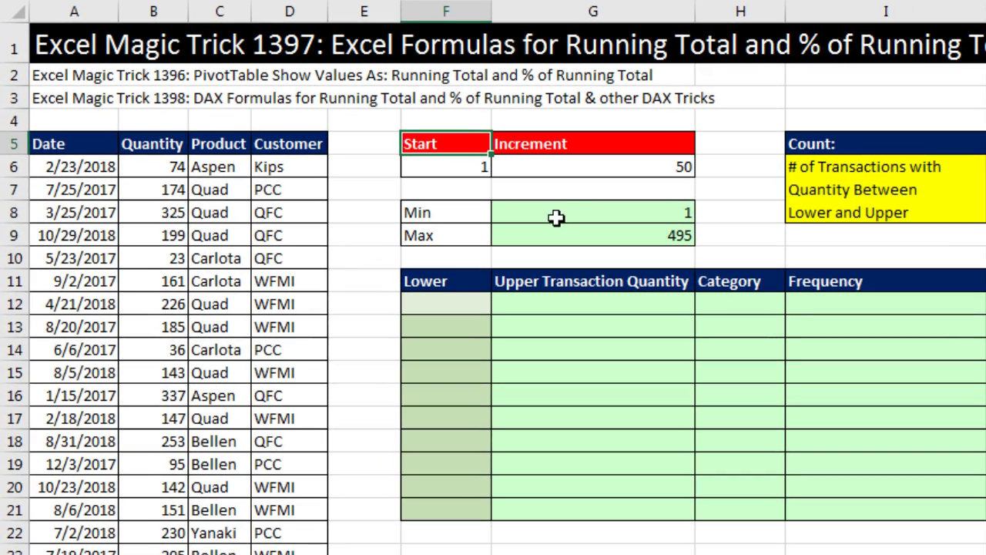
pyautogui.doubleClick(570, 209)
pyautogui.click(561, 227)
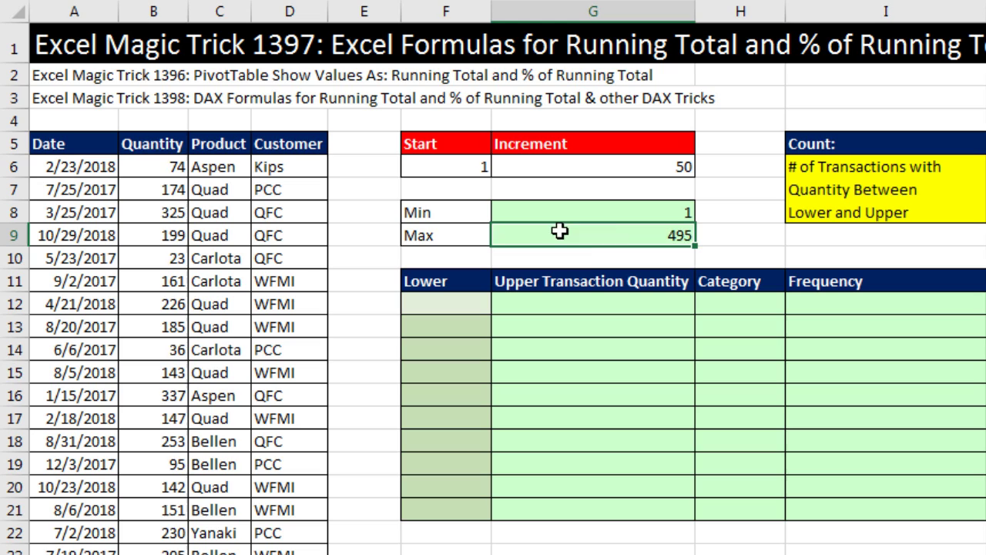
pyautogui.doubleClick(562, 233)
pyautogui.hotkey('ctrl', 'Return')
pyautogui.click(460, 303)
pyautogui.click(510, 304)
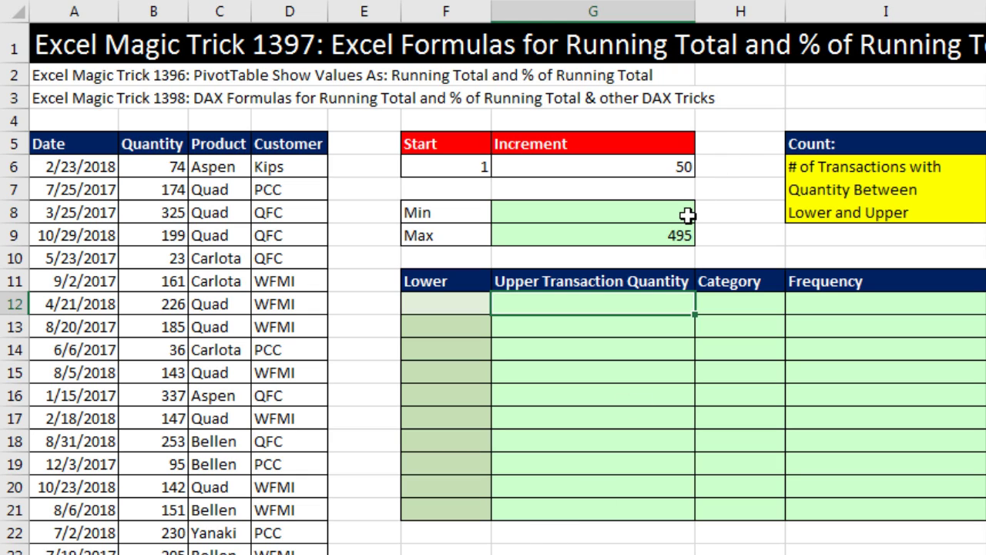
pyautogui.click(454, 301)
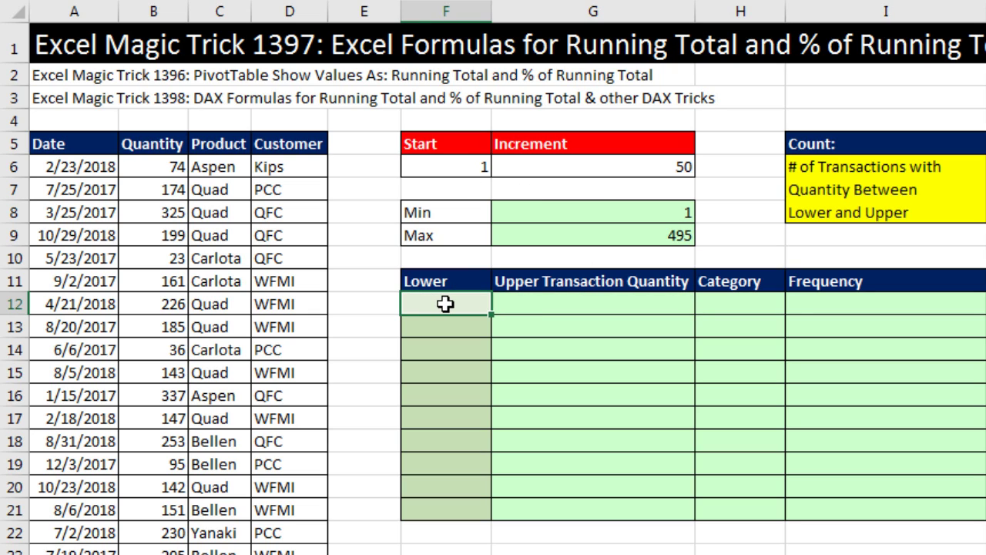
# Step: Enter =F6 in F12 and =F12+$G$6 in F13, filling down to F21 for bounds 1 to 451
pyautogui.write('=')
pyautogui.click(465, 173)
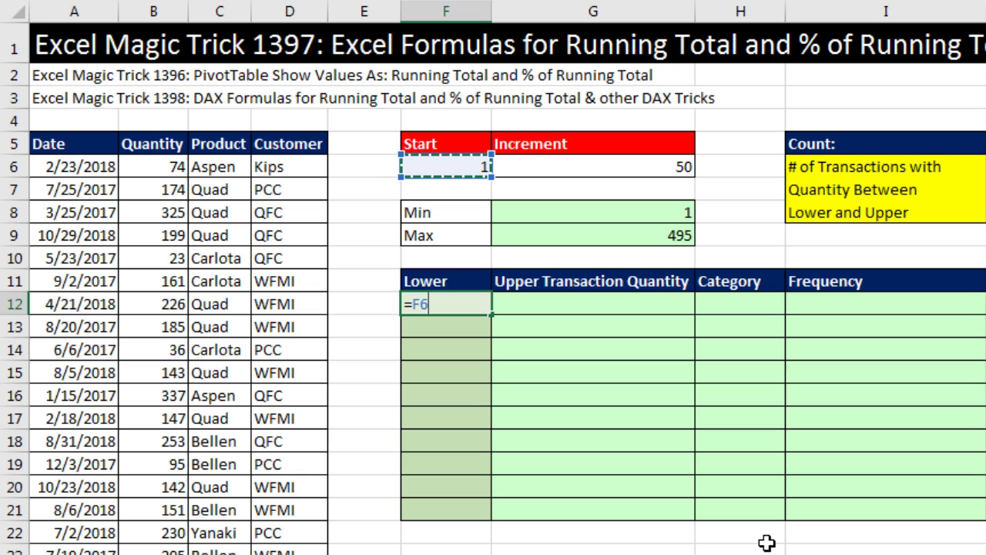
pyautogui.press('Return')
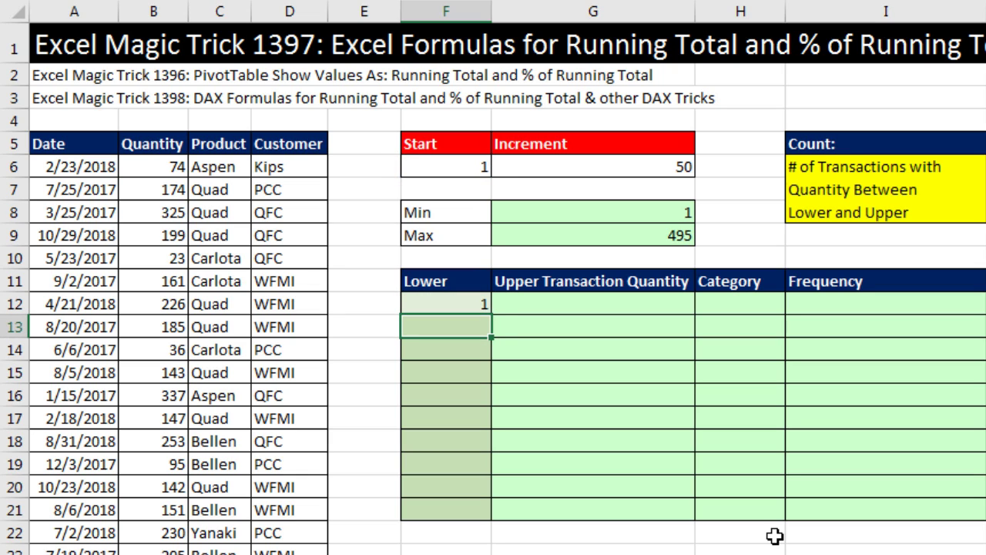
pyautogui.write('=')
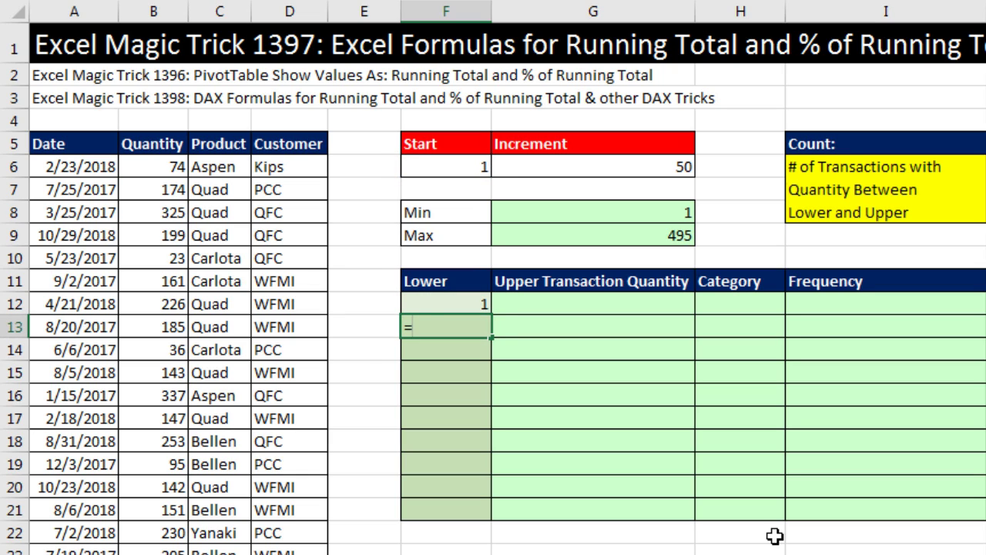
pyautogui.press('Up')
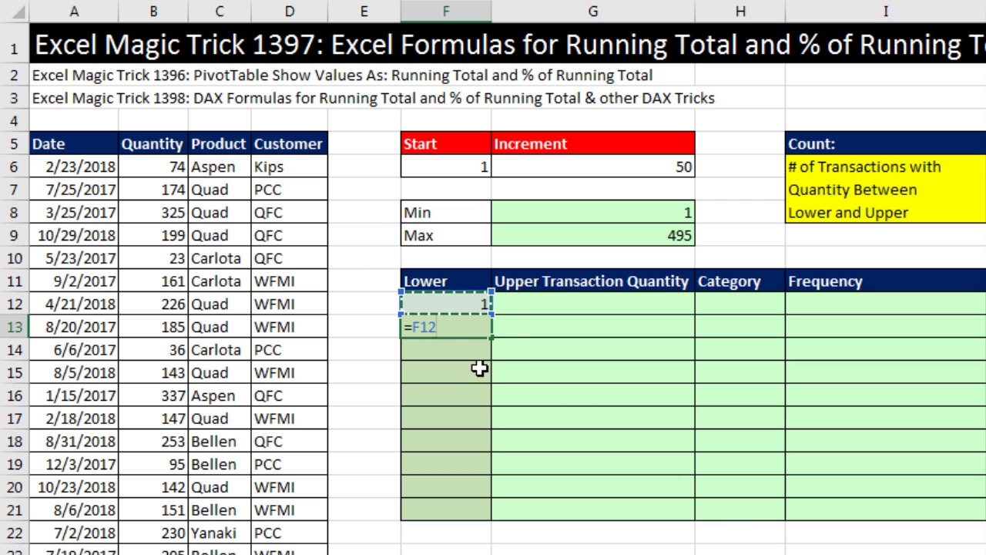
pyautogui.write('+')
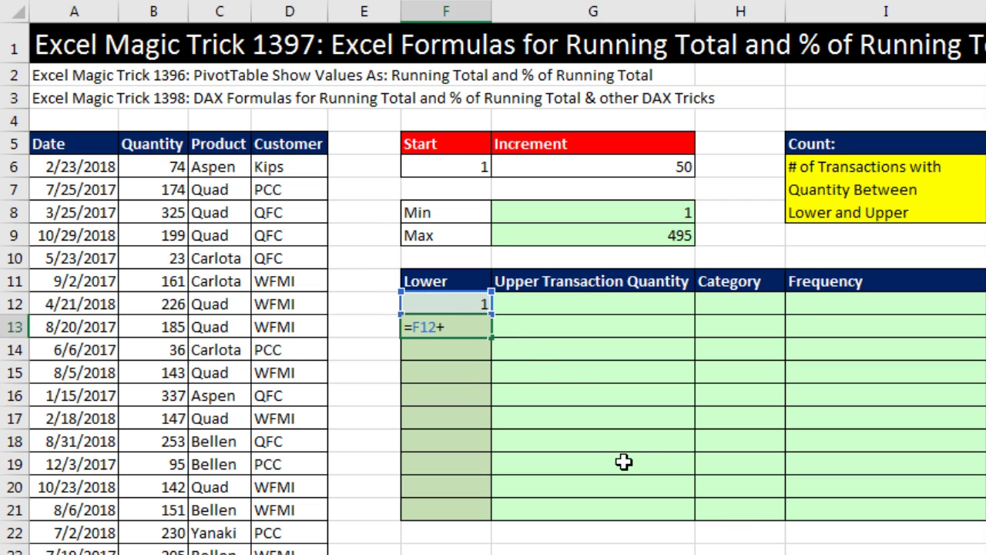
pyautogui.click(644, 171)
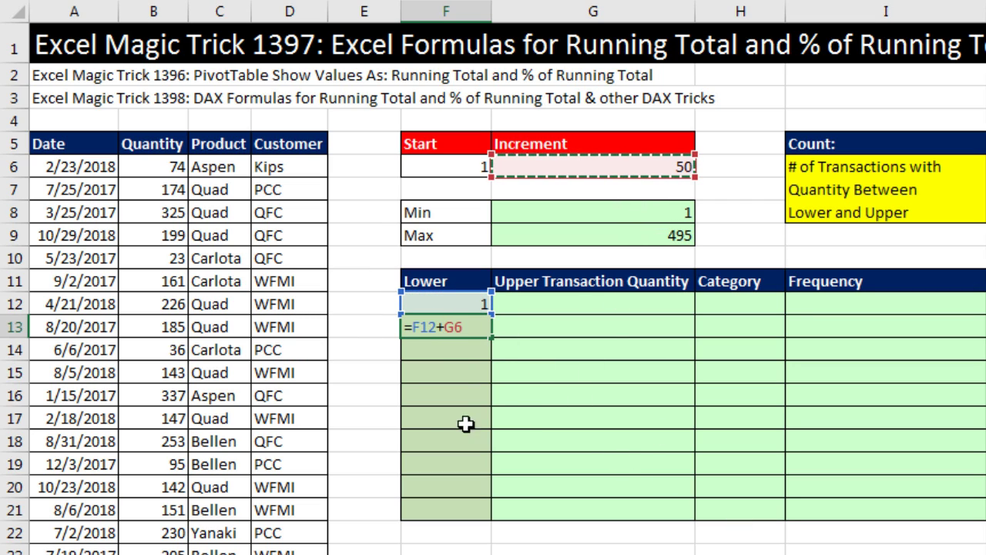
pyautogui.press('F4')
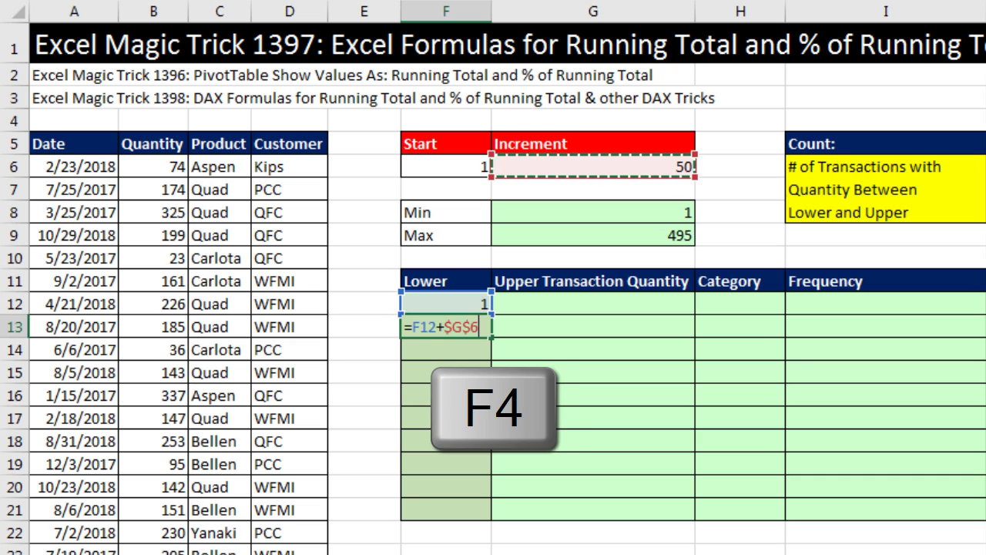
pyautogui.hotkey('ctrl', 'Return')
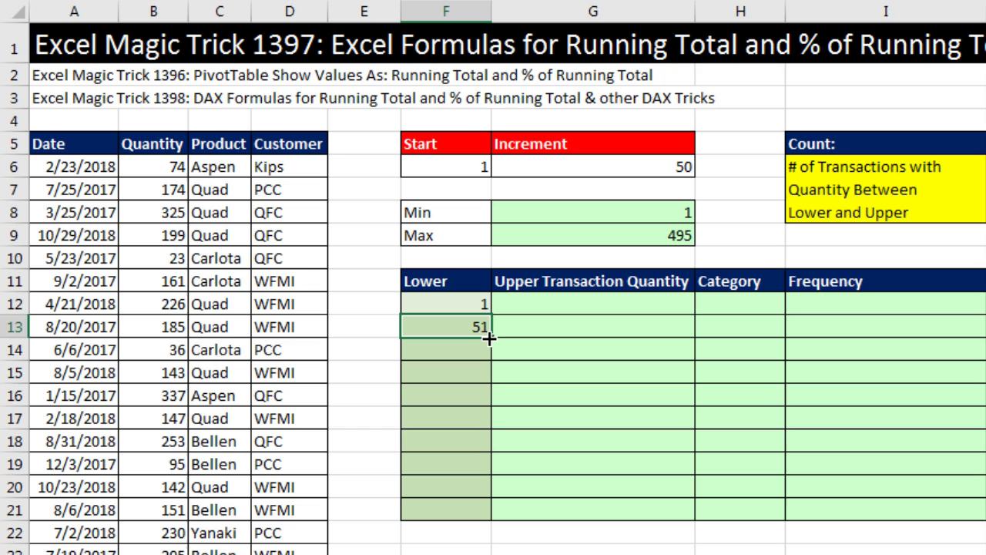
pyautogui.moveTo(488, 337); pyautogui.dragTo(481, 520)
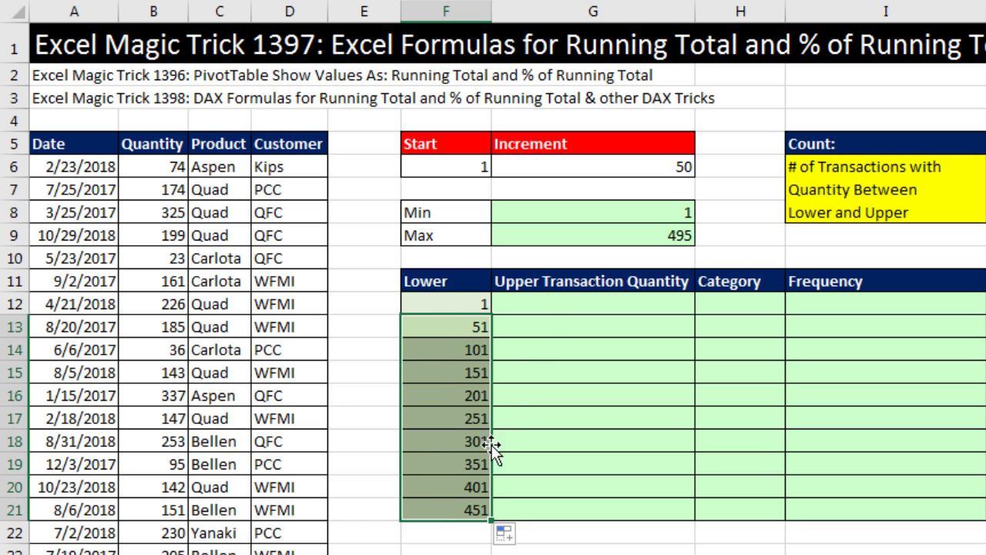
# Step: Enter =F12+$G$6-1 in G12 and fill it down to row 21, giving 50 through 500
pyautogui.click(552, 305)
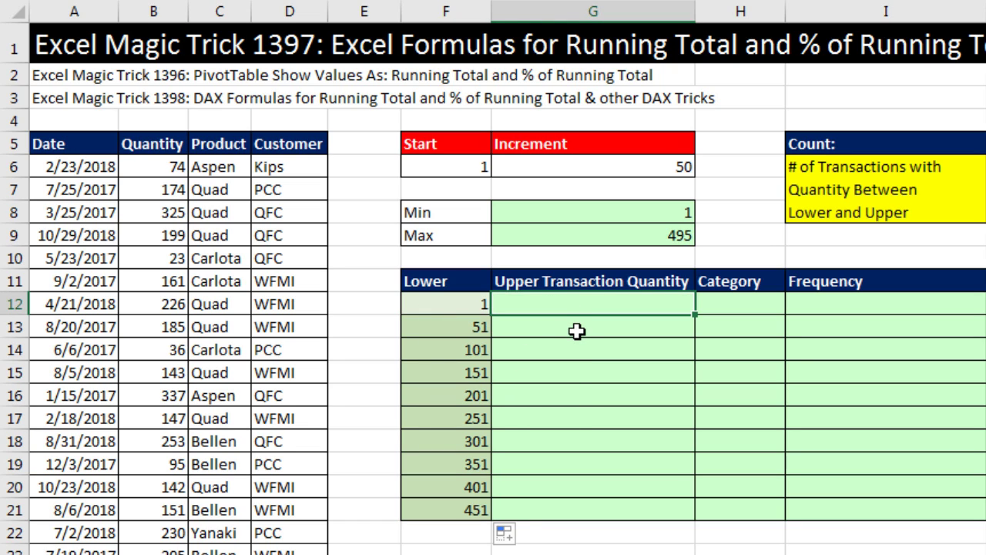
pyautogui.write('=')
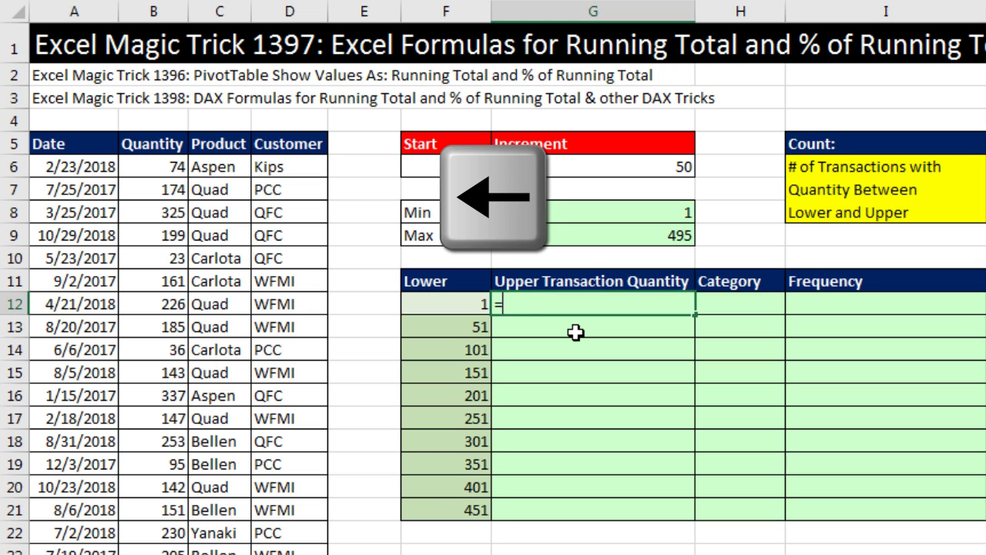
pyautogui.press('Left')
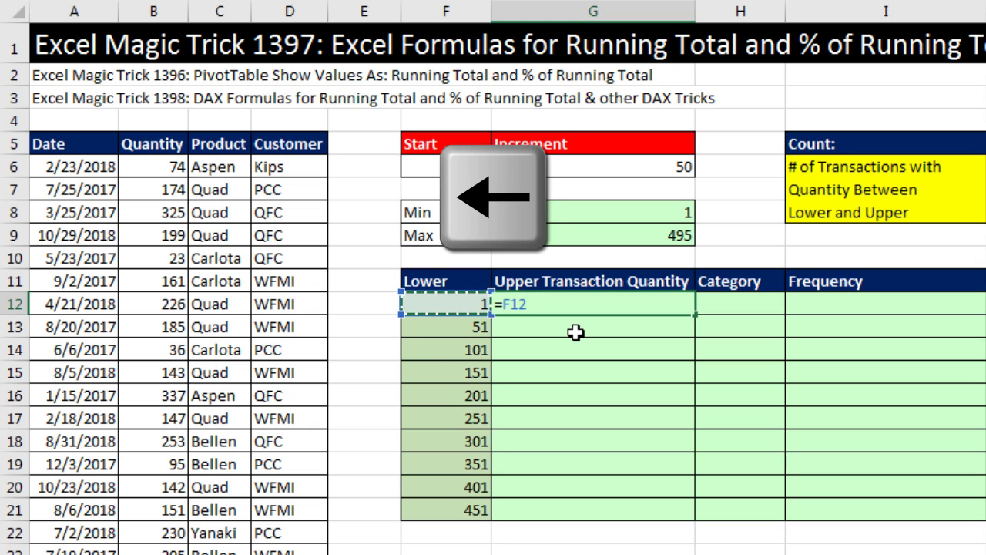
pyautogui.write('+')
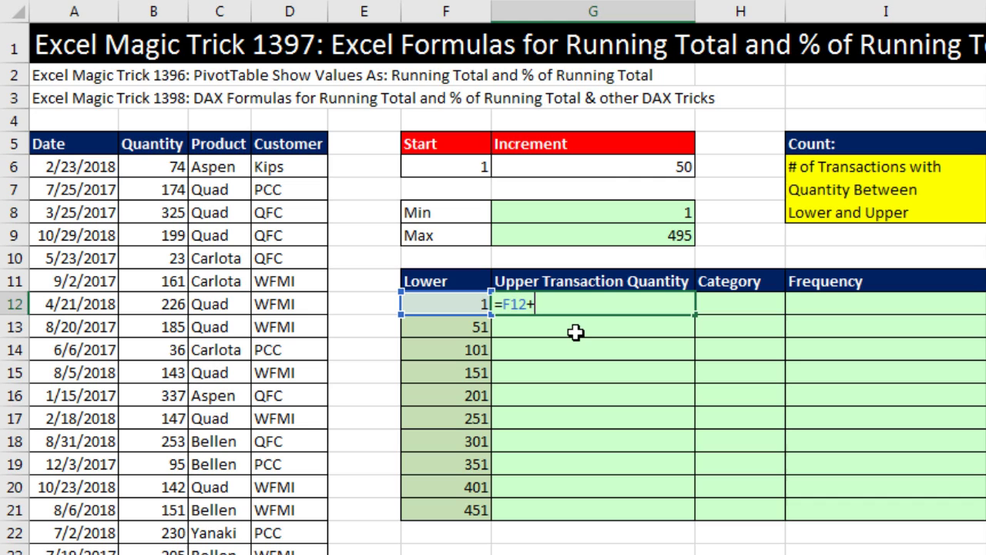
pyautogui.click(596, 167)
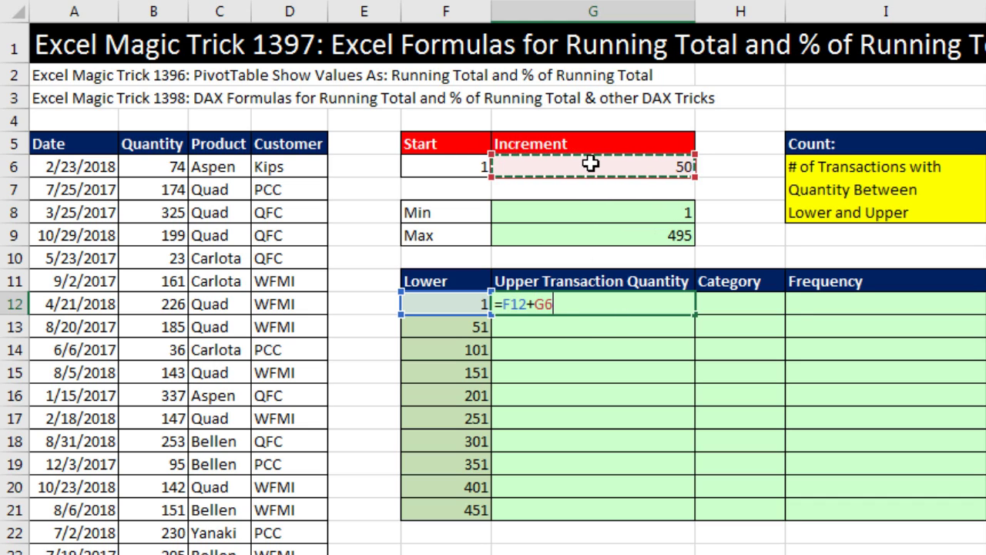
pyautogui.press('F4')
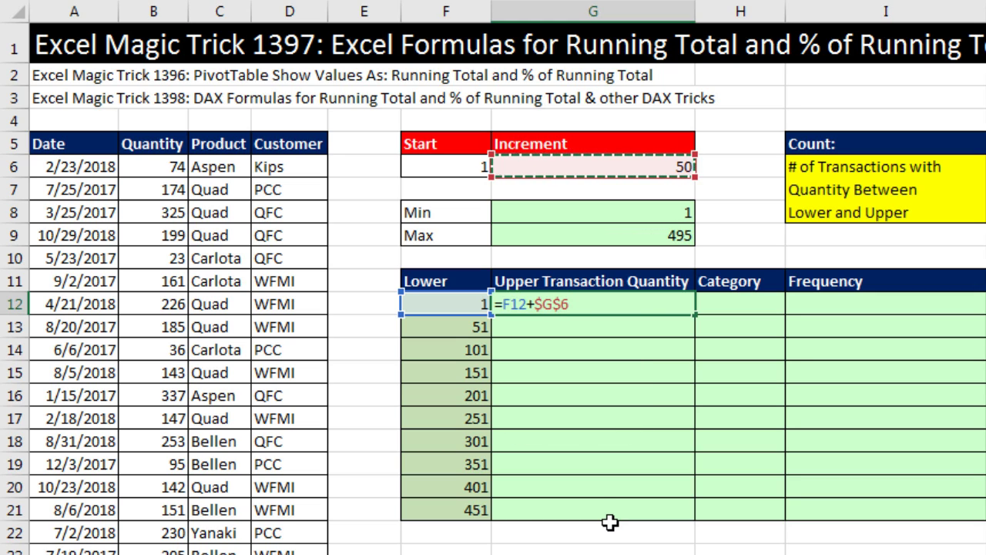
pyautogui.write('-1')
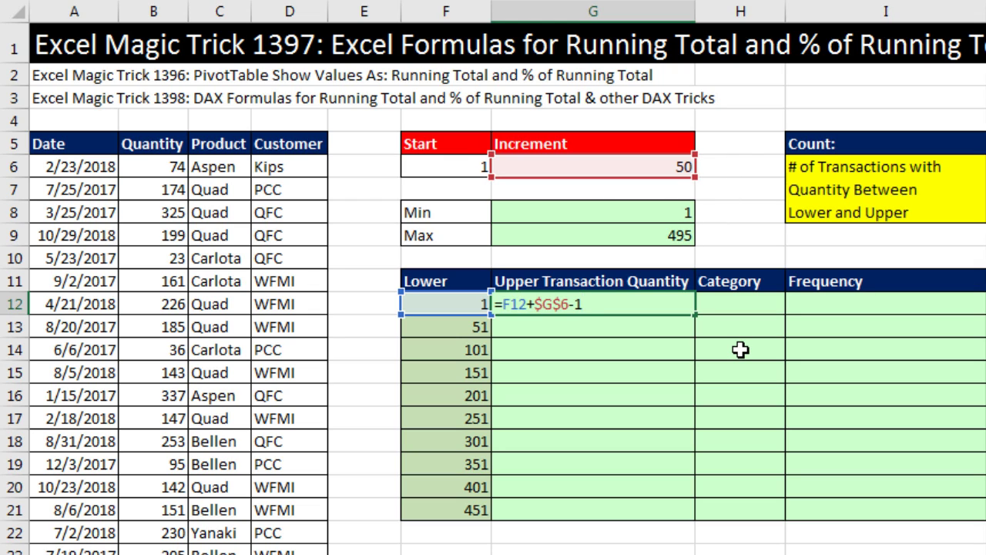
pyautogui.hotkey('ctrl', 'Return')
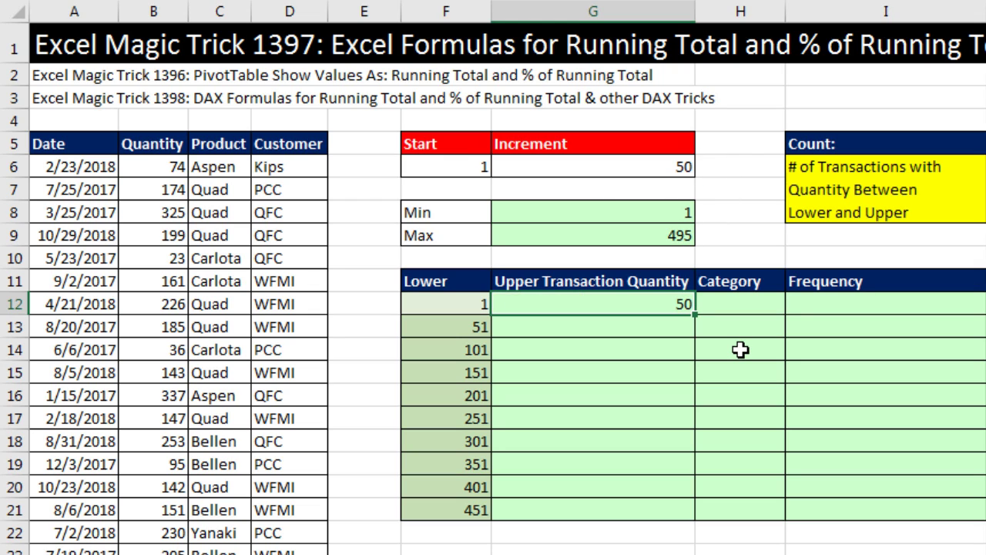
pyautogui.doubleClick(694, 315)
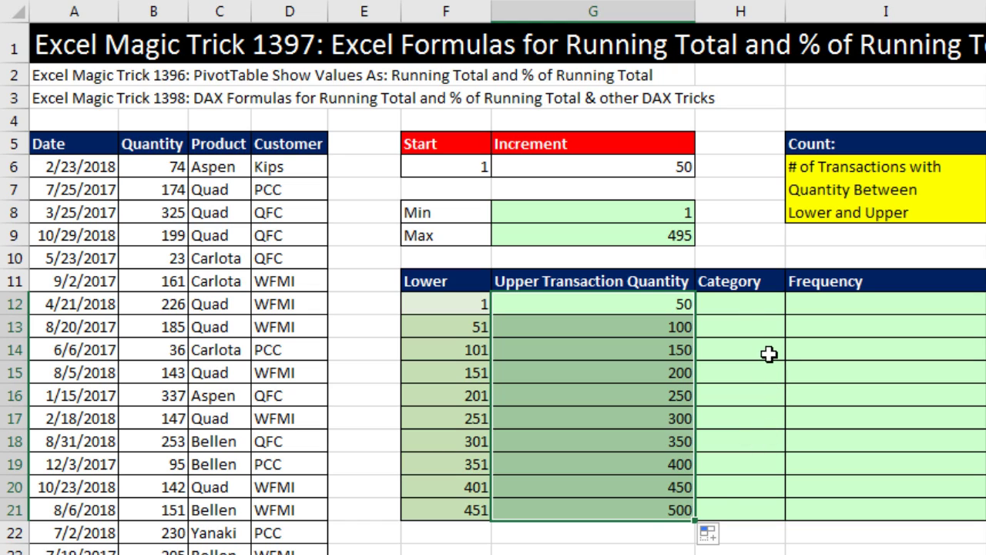
# Step: Build an H12 label joining Lower and Upper with " - ", filling down to H21 (1 - 50 to 451 - 500)
pyautogui.click(761, 309)
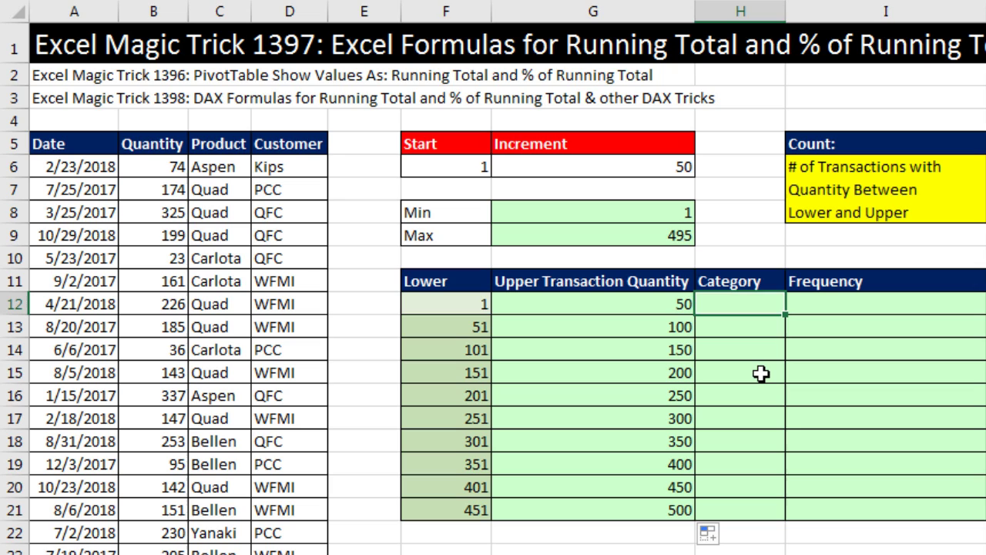
pyautogui.write('=')
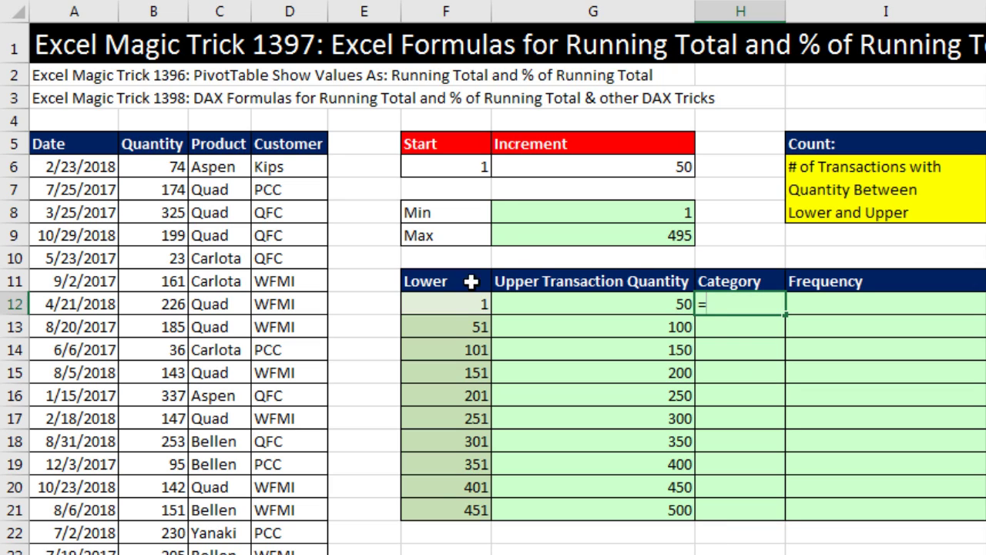
pyautogui.click(458, 305)
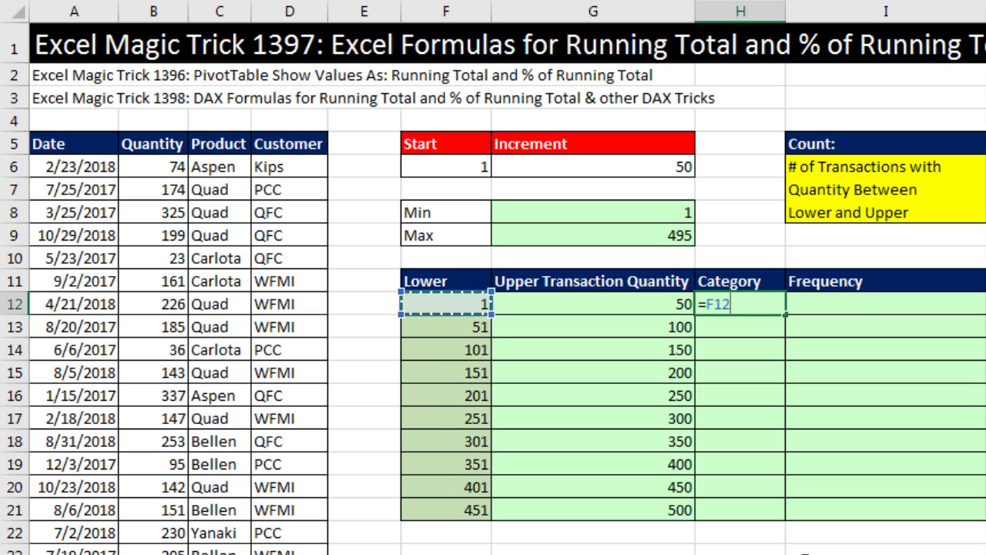
pyautogui.write('&" - "&')
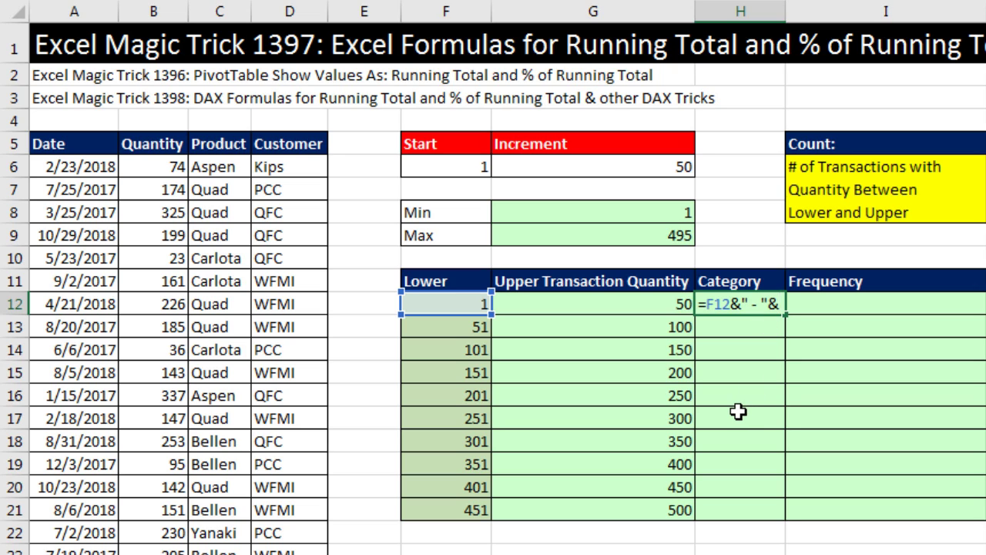
pyautogui.click(637, 304)
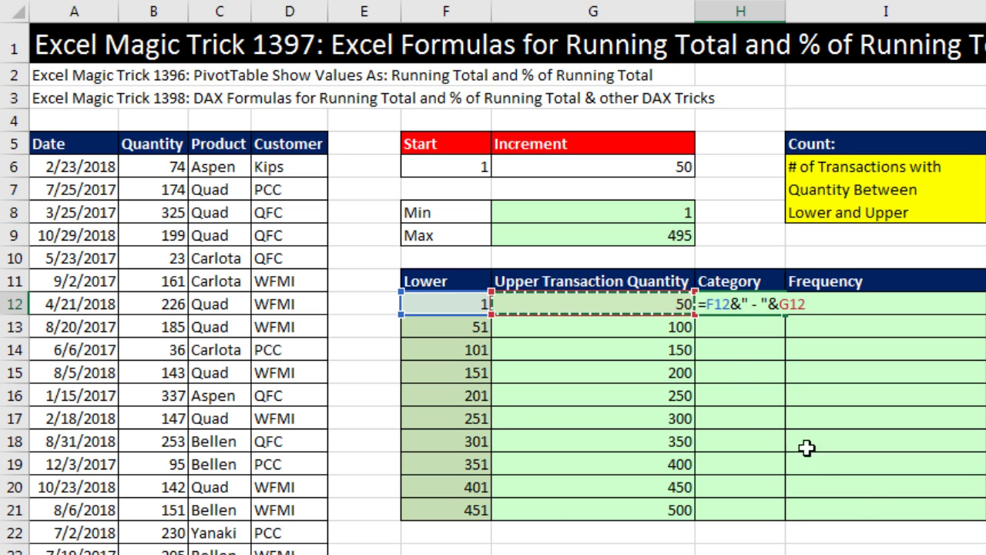
pyautogui.hotkey('ctrl', 'Return')
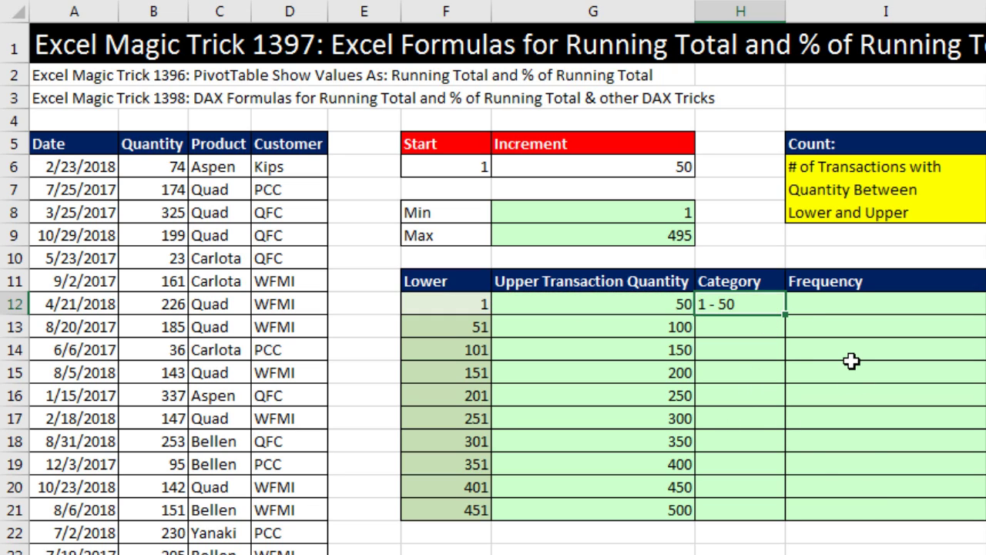
pyautogui.doubleClick(785, 314)
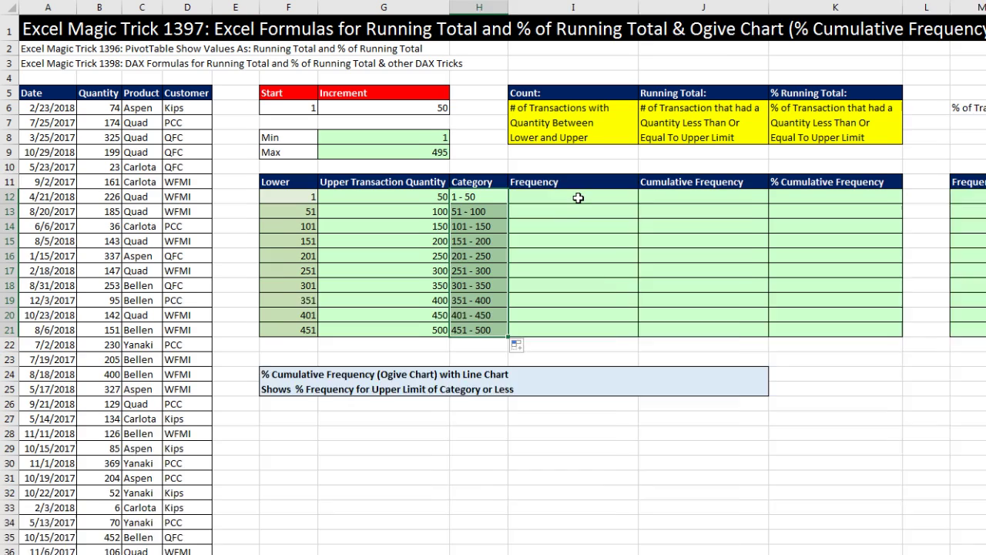
pyautogui.click(893, 304)
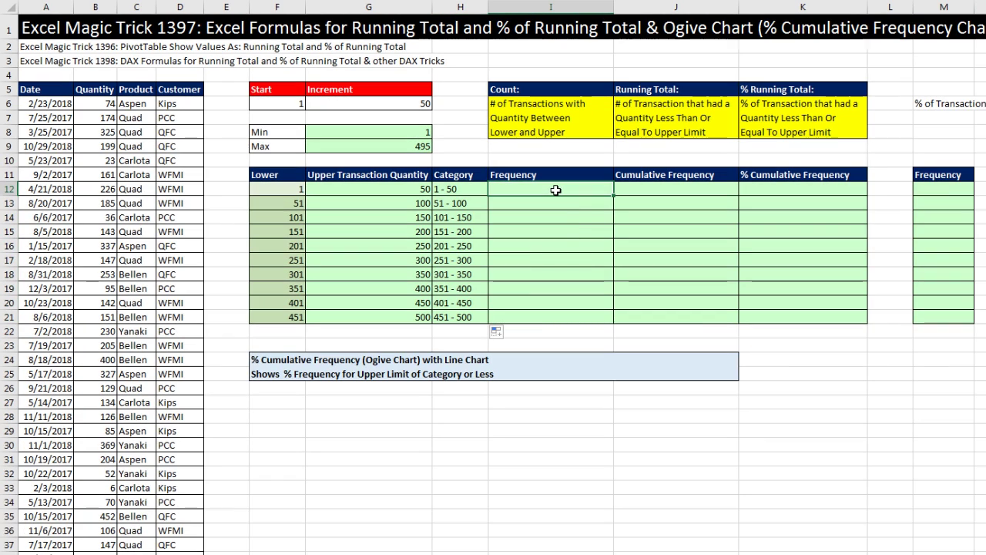
pyautogui.click(966, 189)
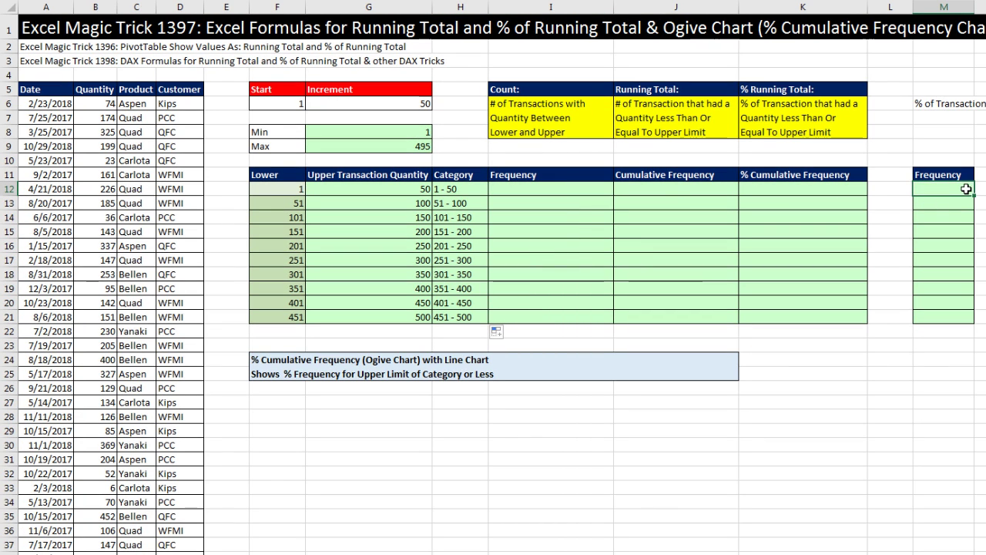
pyautogui.click(511, 190)
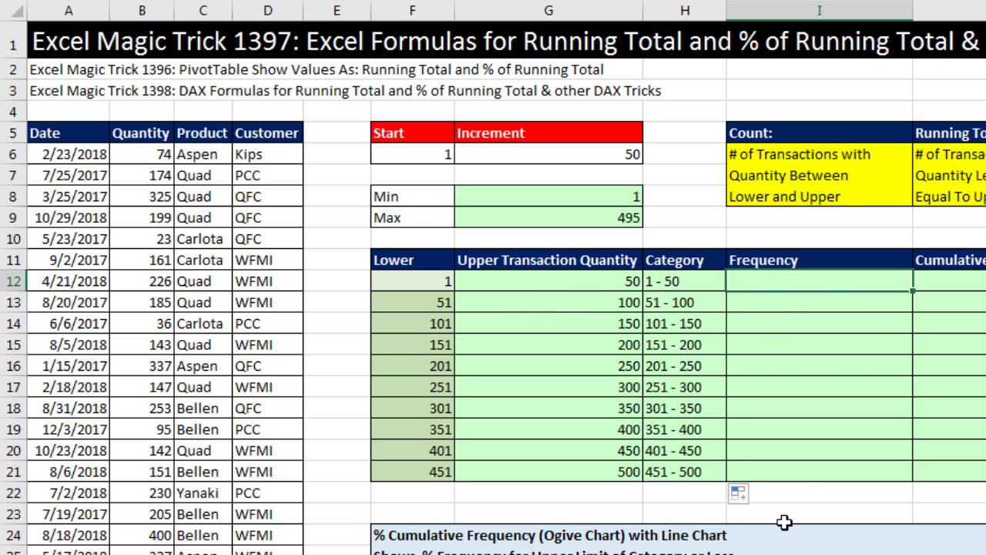
# Step: Start a COUNTIFS in I12 with absolute range $B$6:$B$414 and criterion ">=" the Lower limit F12
pyautogui.write('=countif')
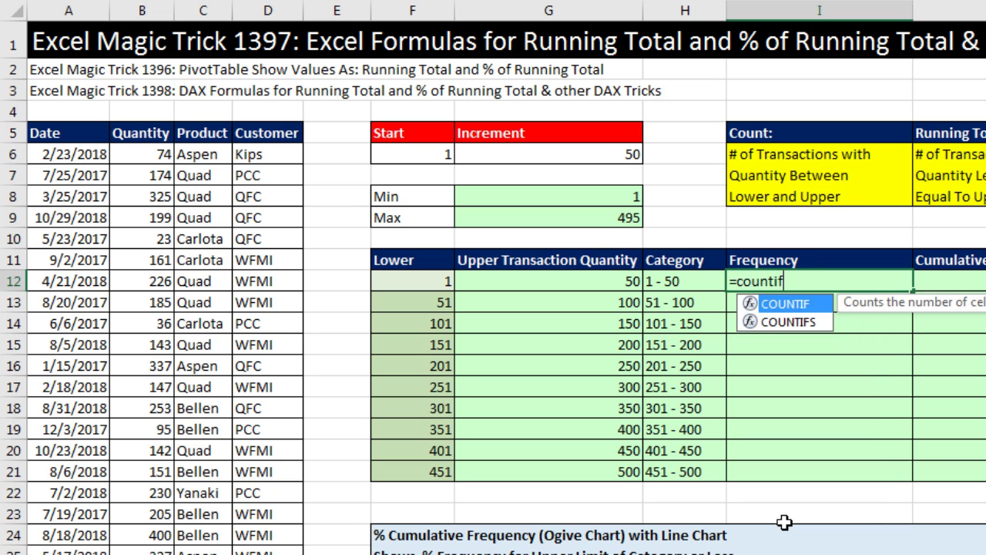
pyautogui.write('s')
pyautogui.press('Tab')
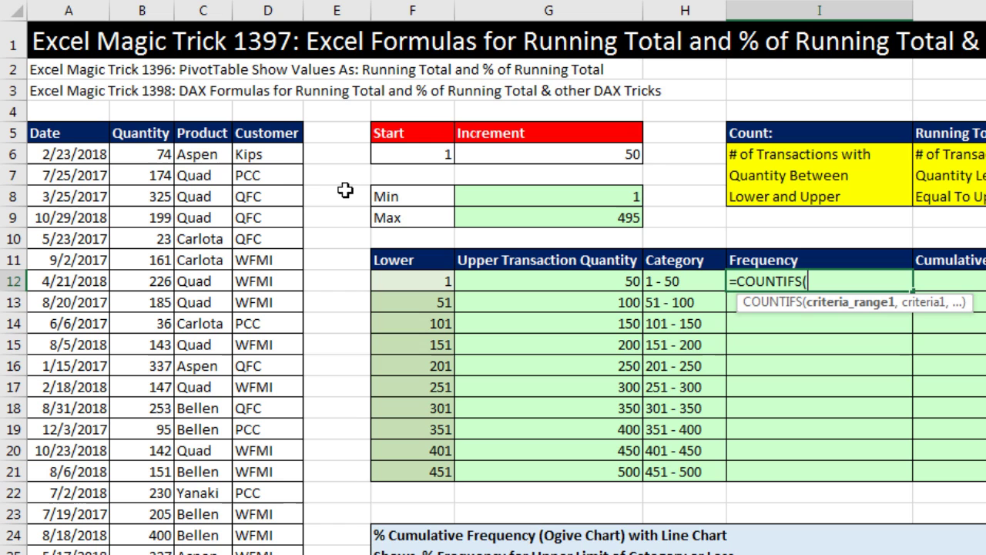
pyautogui.click(150, 158)
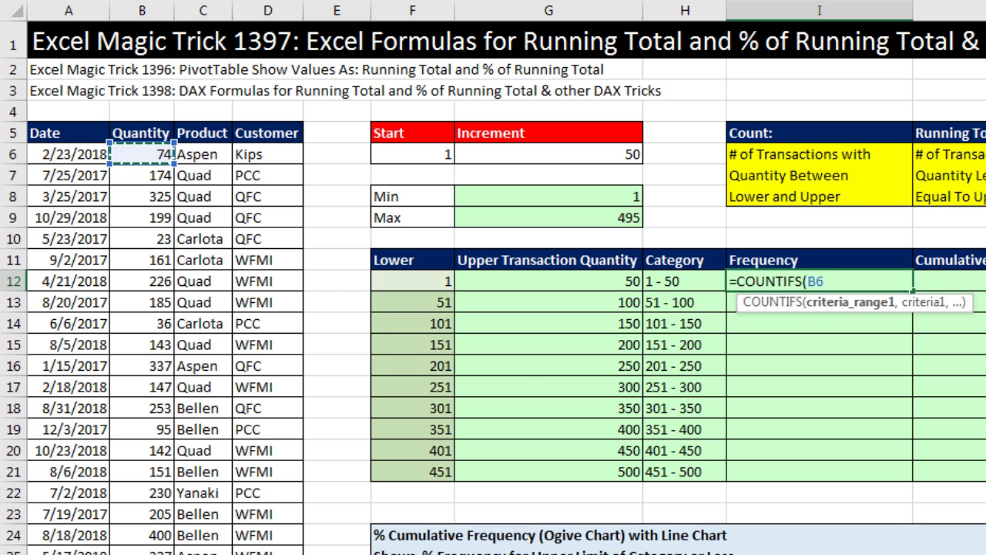
pyautogui.hotkey('ctrl', 'shift', 'Down')
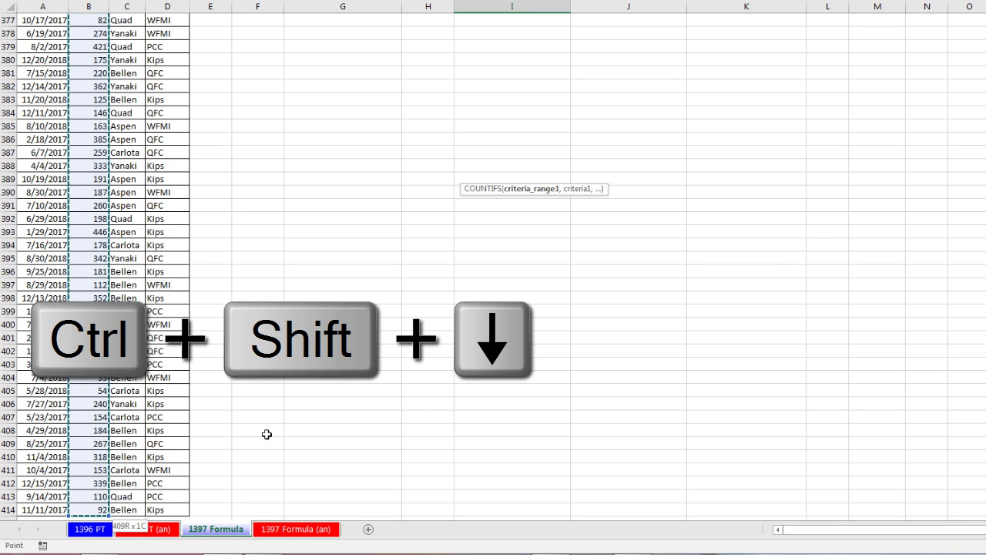
pyautogui.press('F4')
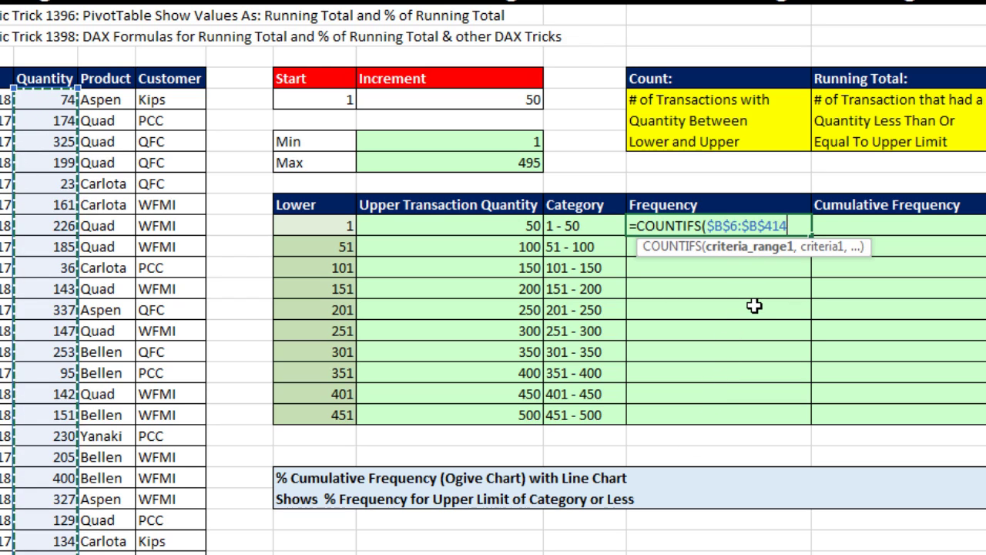
pyautogui.write(',">="&')
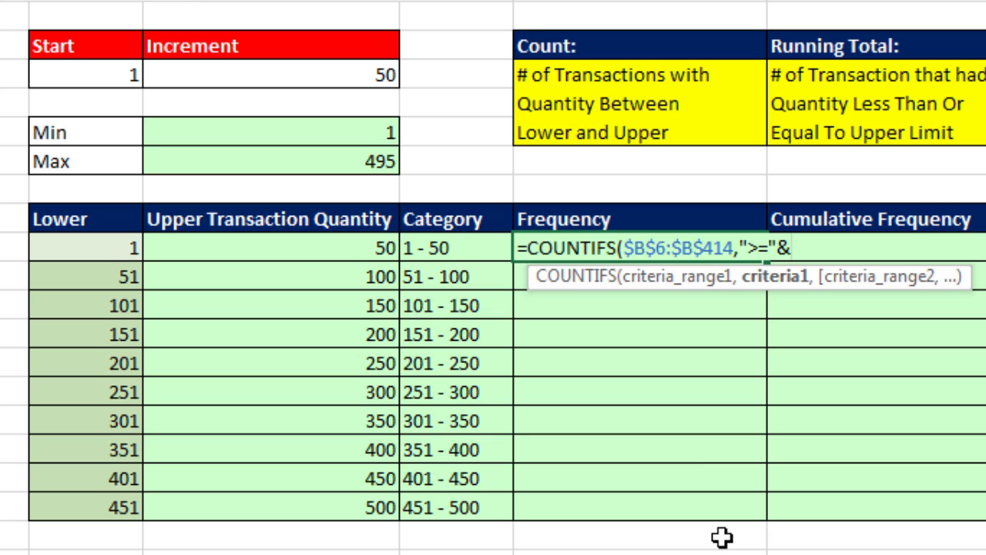
pyautogui.click(121, 248)
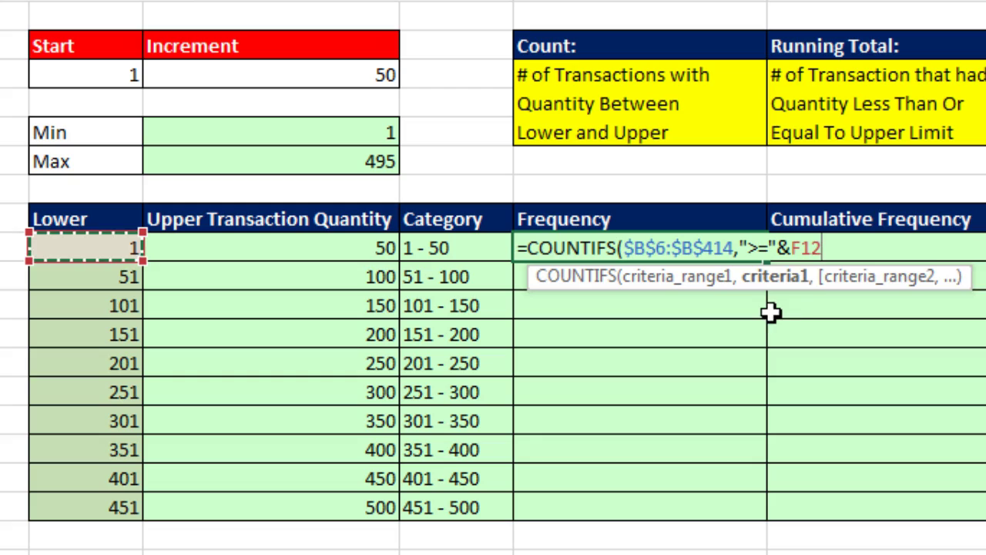
# Step: Add the second range $B$6:$B$414 with criterion "<=" the Upper limit G12, and close the formula
pyautogui.write(',')
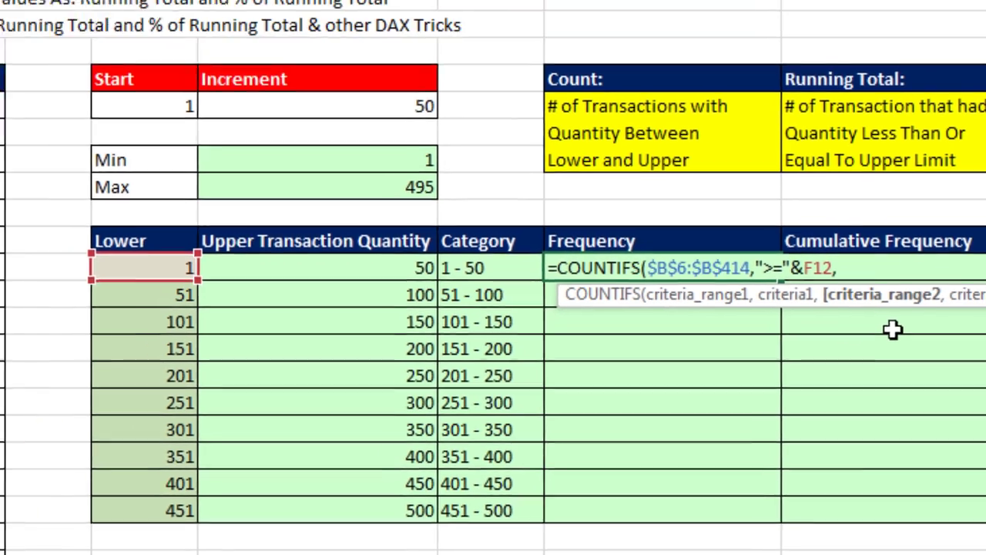
pyautogui.click(141, 232)
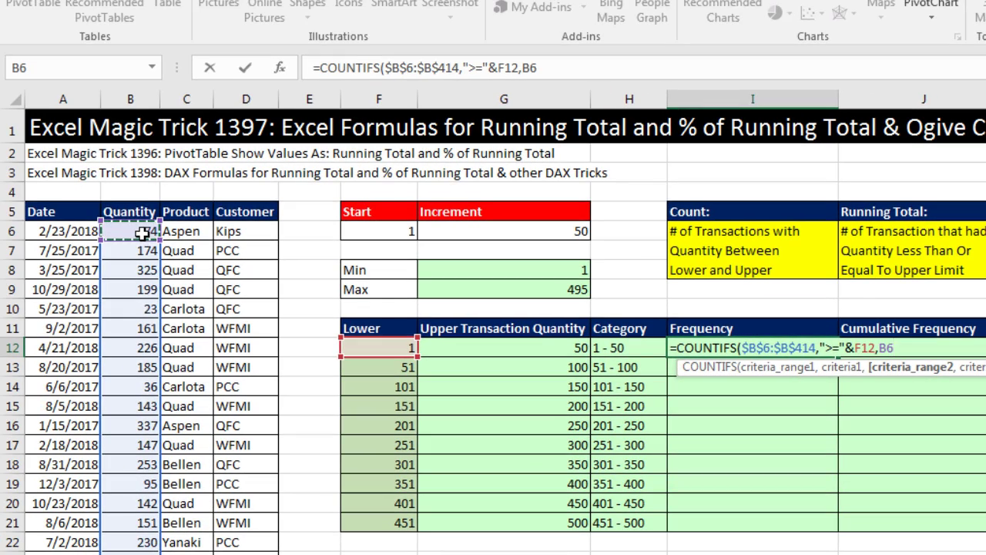
pyautogui.hotkey('ctrl', 'shift', 'Down')
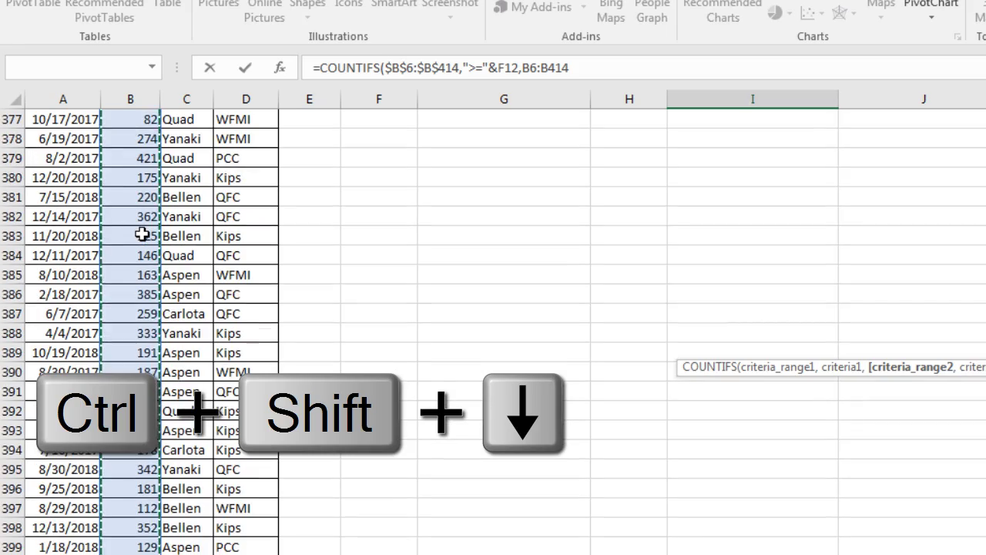
pyautogui.press('F4')
pyautogui.write(',"<="&')
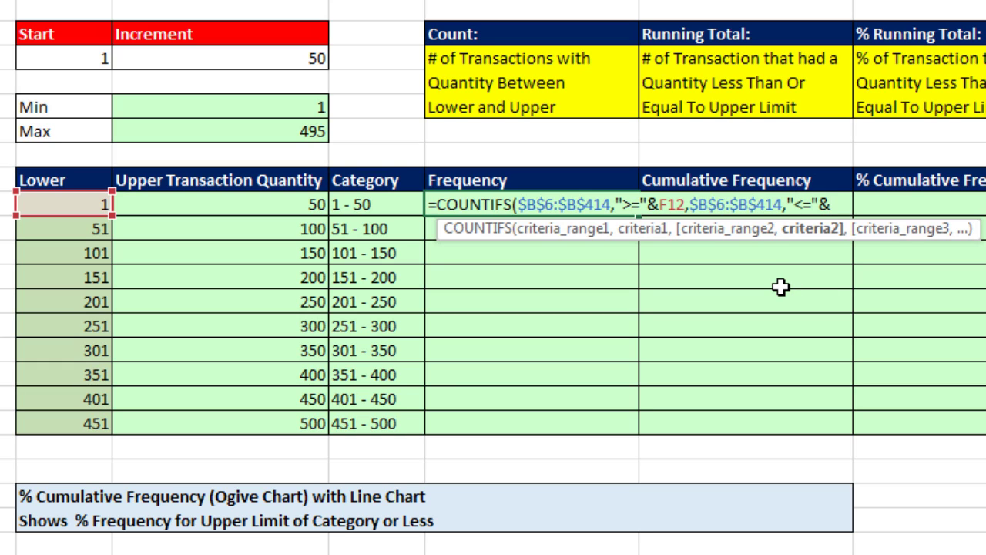
pyautogui.press('Left')
pyautogui.press('Left')
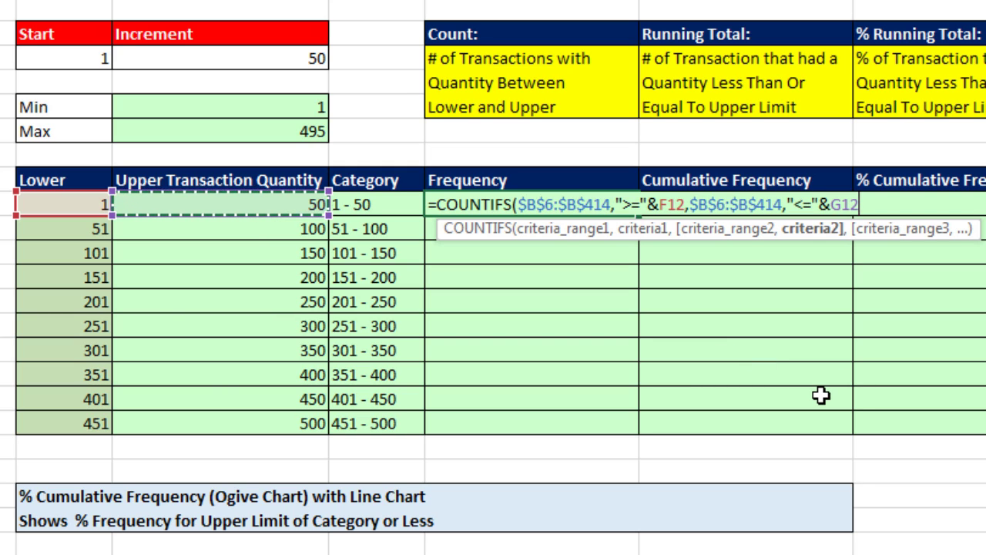
pyautogui.write(')')
# Step: Confirm the COUNTIFS count of 27, fill it down all ten bins, and check the last result
pyautogui.hotkey('ctrl', 'Return')
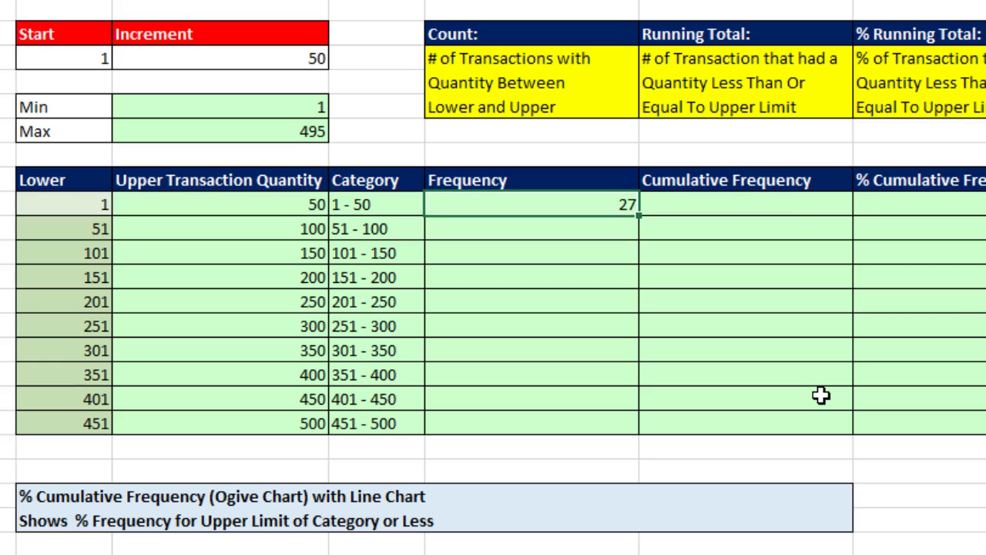
pyautogui.doubleClick(637, 215)
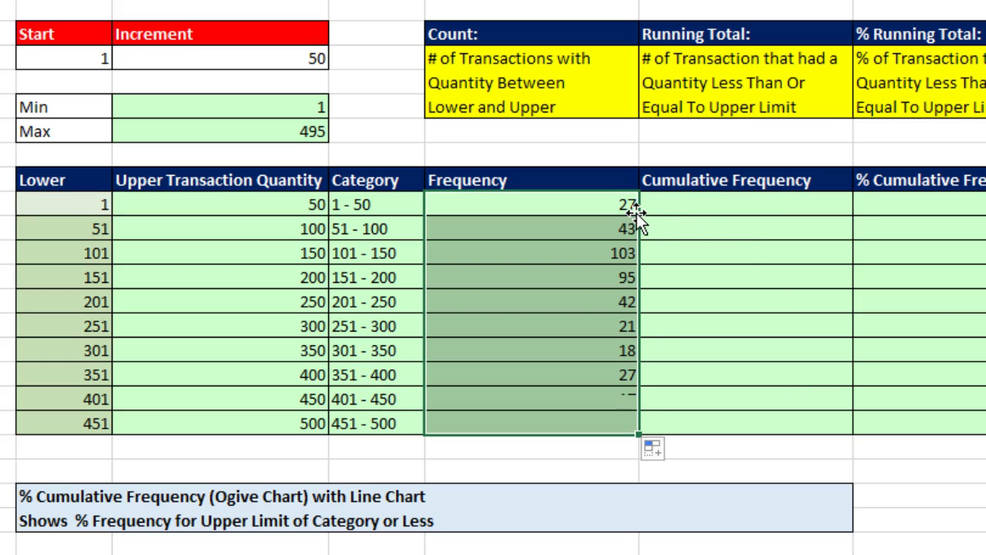
pyautogui.click(577, 425)
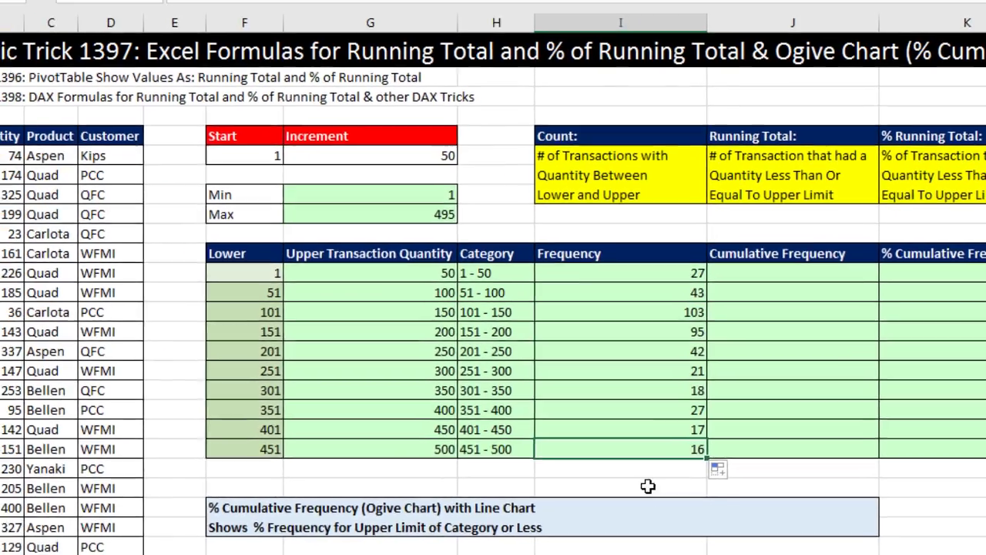
pyautogui.press('F2')
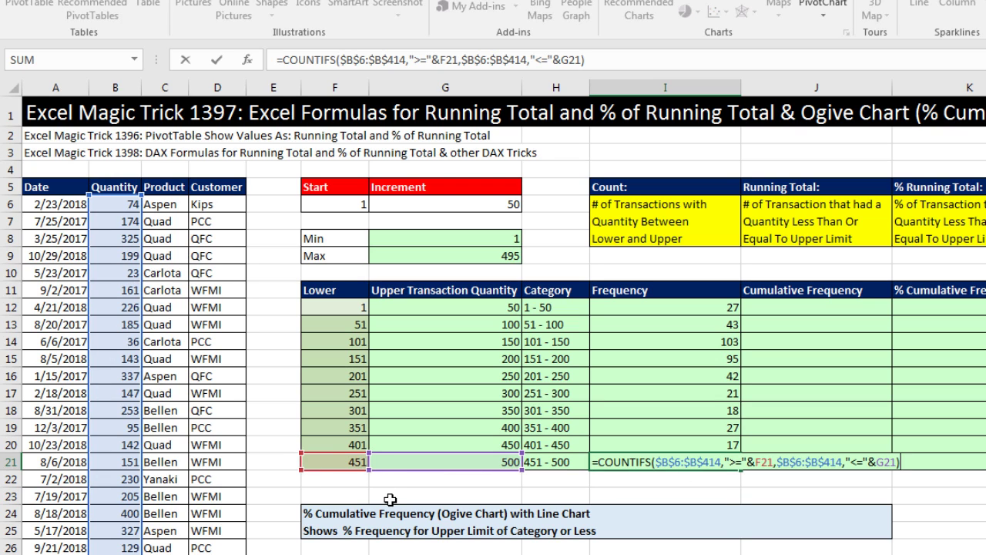
pyautogui.hotkey('ctrl', 'Return')
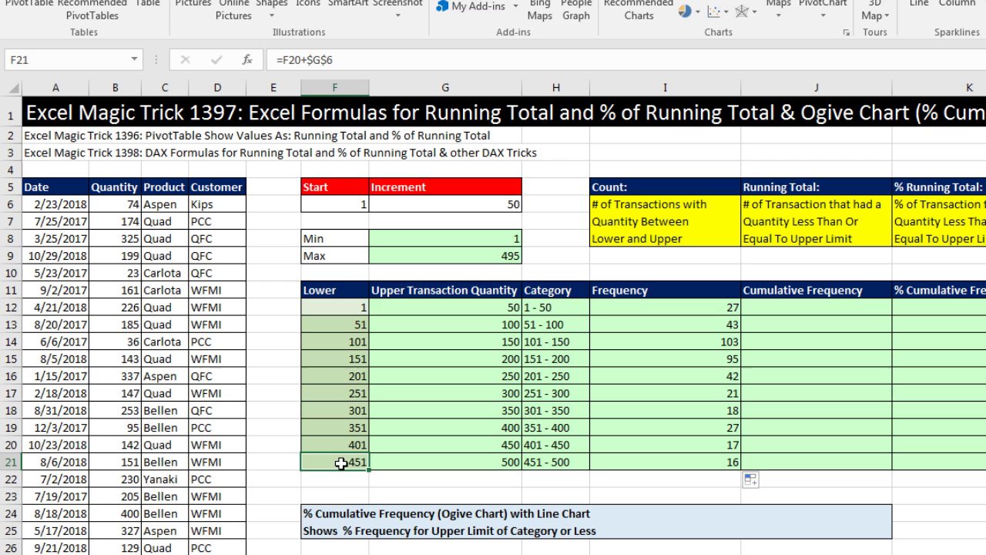
# Step: Review the last row's Lower, Upper and Category formulas, then display I12's COUNTIFS formula
pyautogui.press('F2')
pyautogui.hotkey('ctrl', 'Return')
pyautogui.click(467, 460)
pyautogui.press('F2')
pyautogui.hotkey('ctrl', 'Return')
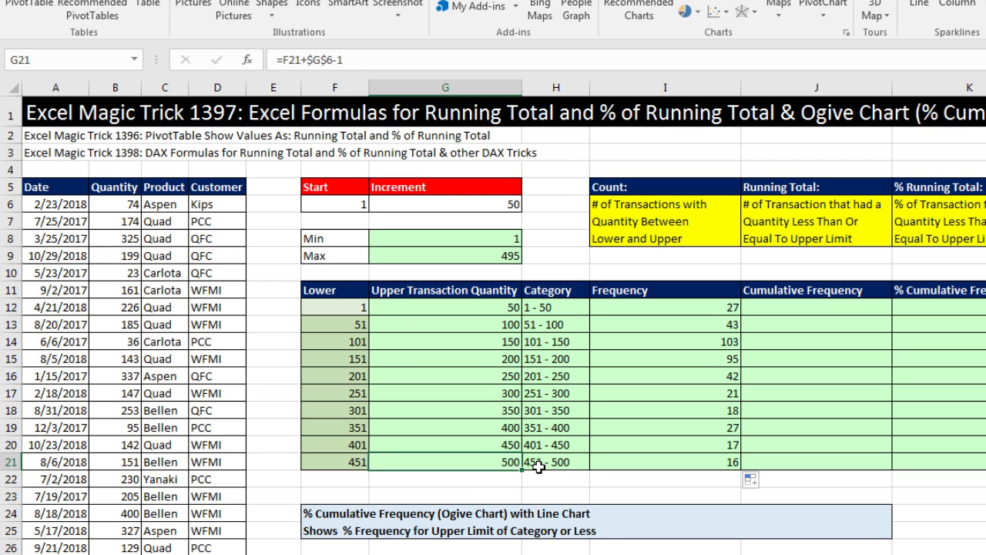
pyautogui.click(558, 462)
pyautogui.press('F2')
pyautogui.hotkey('ctrl', 'Return')
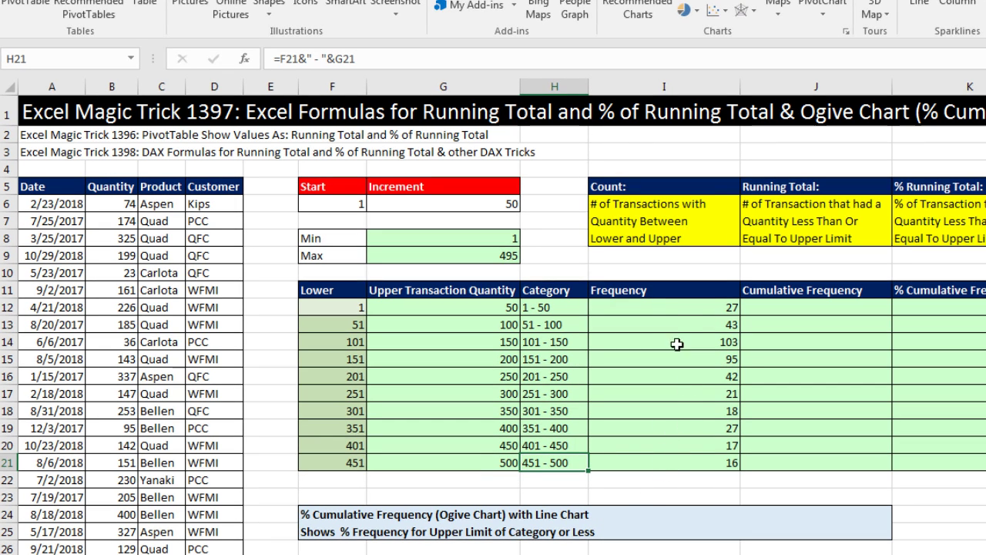
pyautogui.click(671, 311)
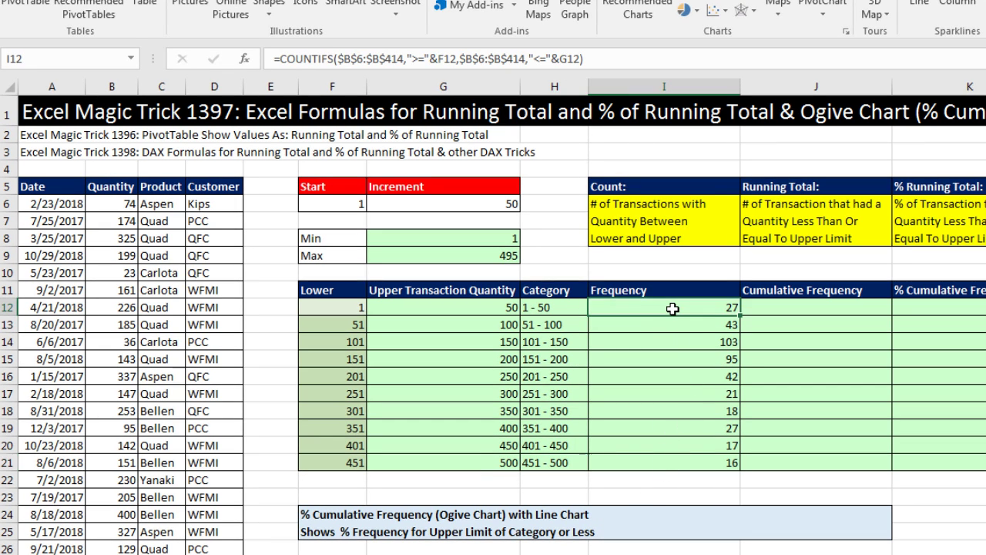
pyautogui.press('F2')
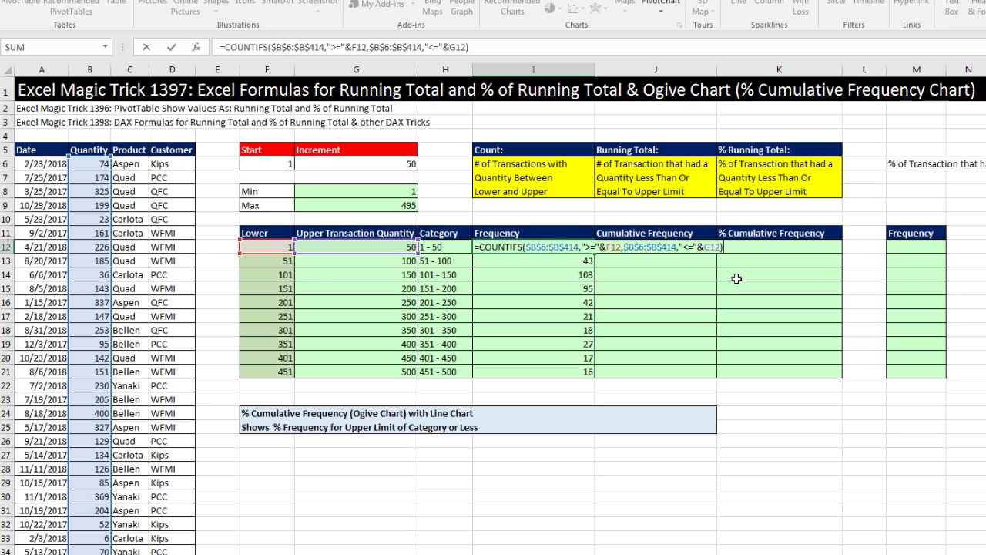
# Step: Point out the upper limits G12:G21, then select the empty M12:M21 under the new Frequency heading
pyautogui.hotkey('ctrl', 'Return')
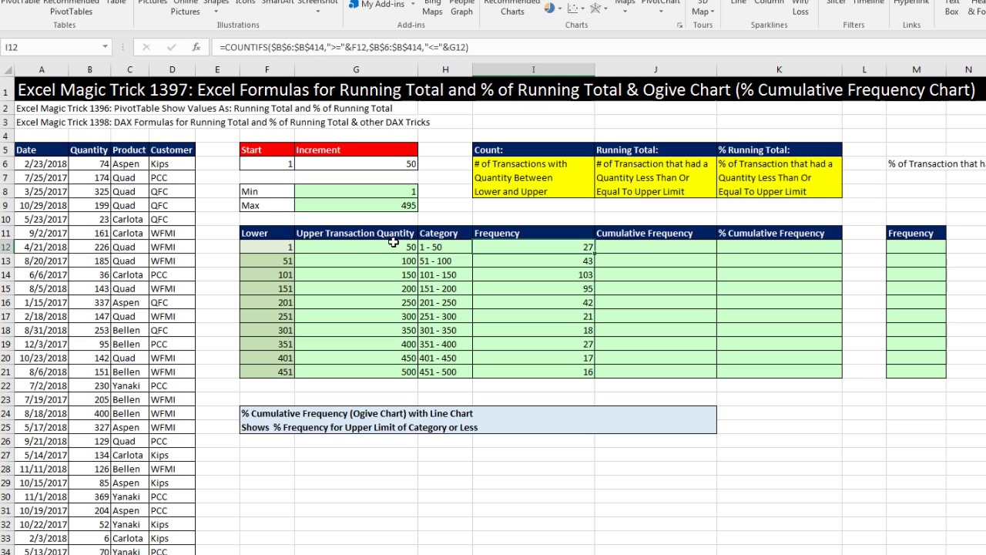
pyautogui.moveTo(389, 246); pyautogui.dragTo(404, 373)
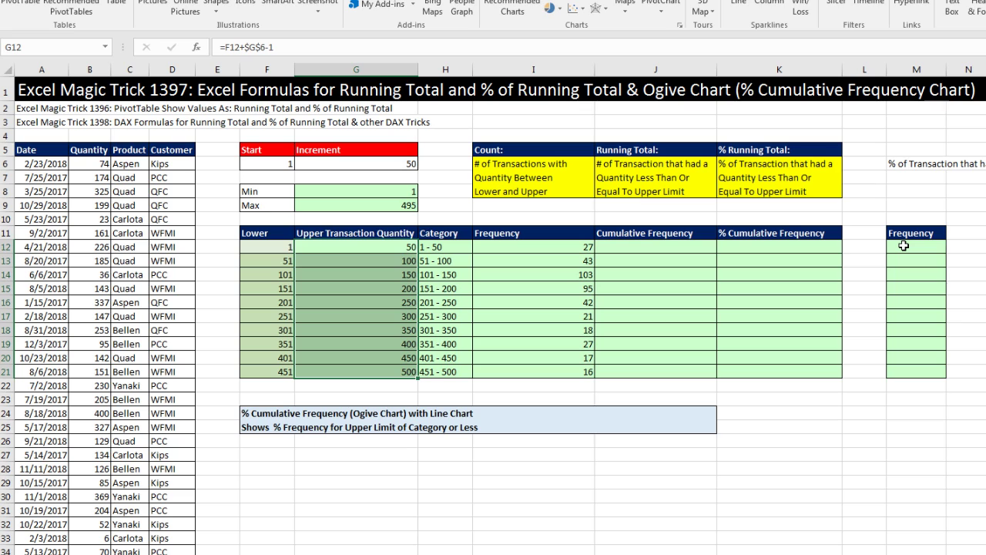
pyautogui.moveTo(903, 245); pyautogui.dragTo(913, 375)
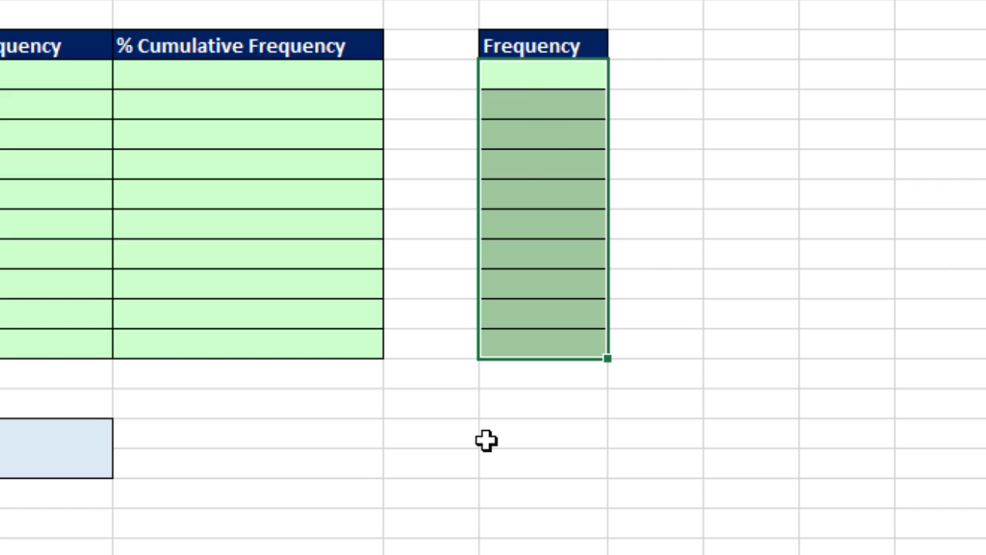
# Step: Type =FREQUENCY(B6:B414,G12:G21) in M12, with quantities B6:B414 as data and G12:G21 as bins
pyautogui.write('=f')
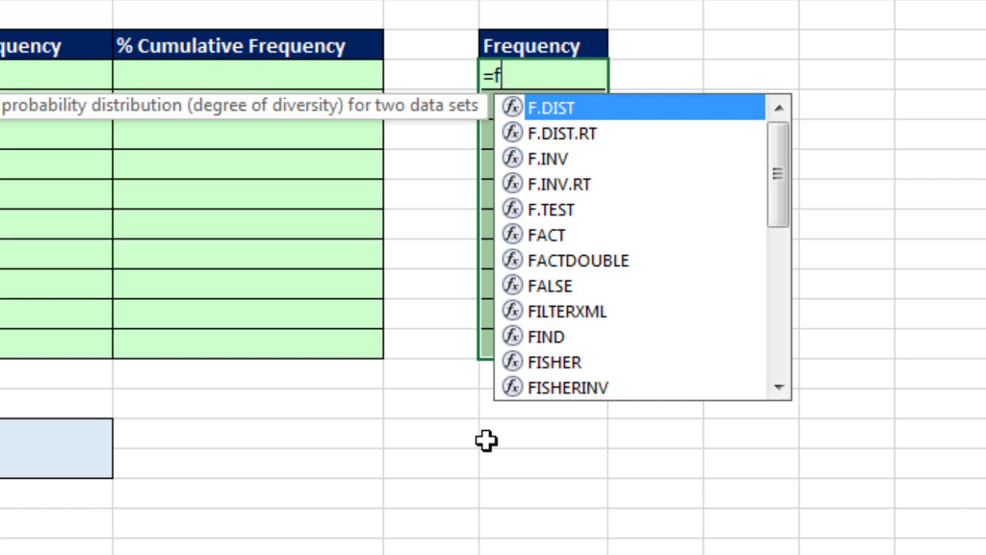
pyautogui.write('r')
pyautogui.press('Tab')
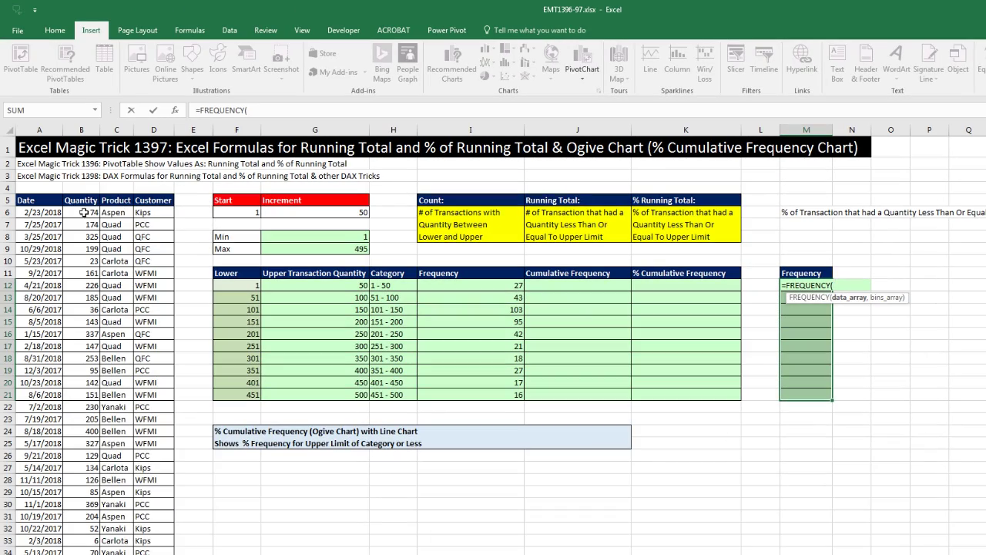
pyautogui.click(83, 212)
pyautogui.hotkey('ctrl', 'shift', 'Down')
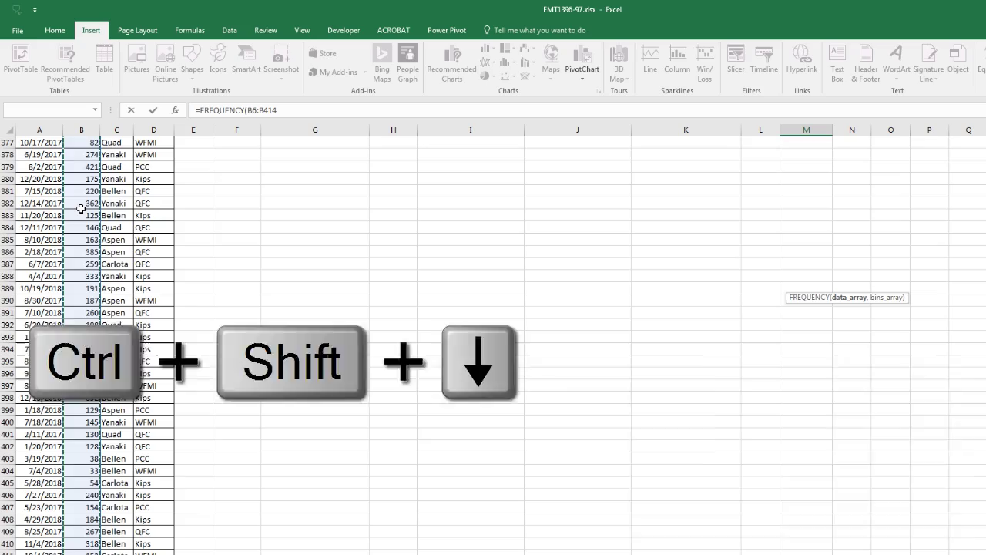
pyautogui.hotkey('ctrl', 'BackSpace')
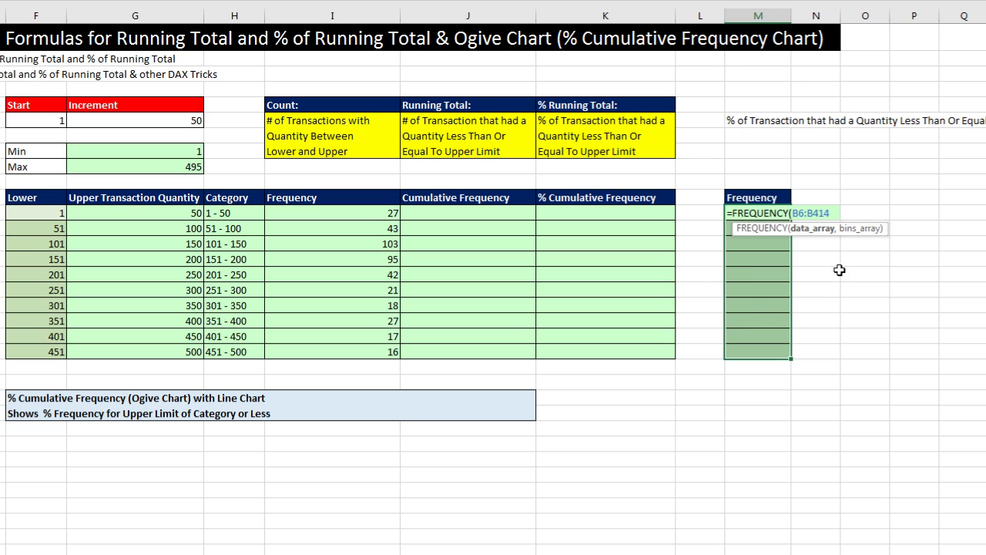
pyautogui.write(',')
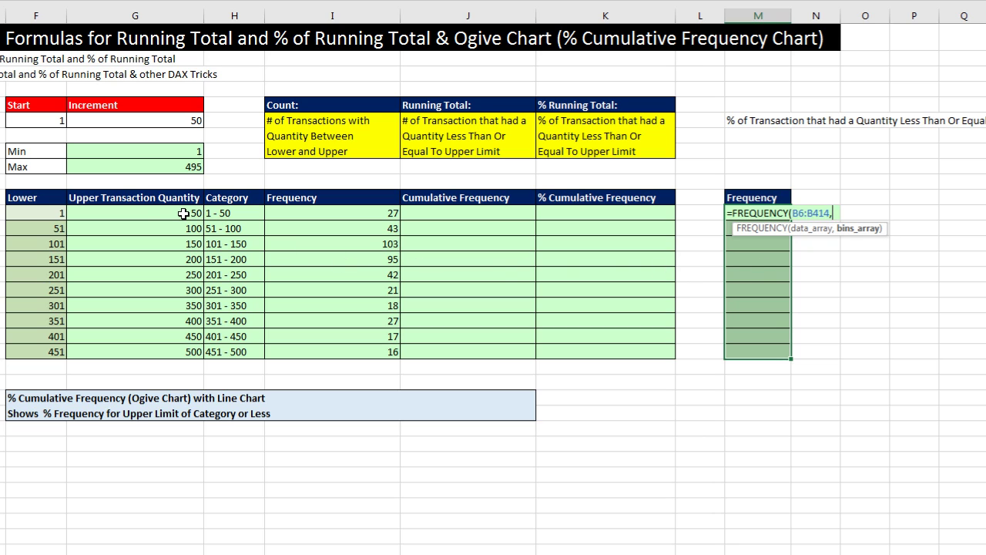
pyautogui.moveTo(183, 213); pyautogui.dragTo(190, 265)
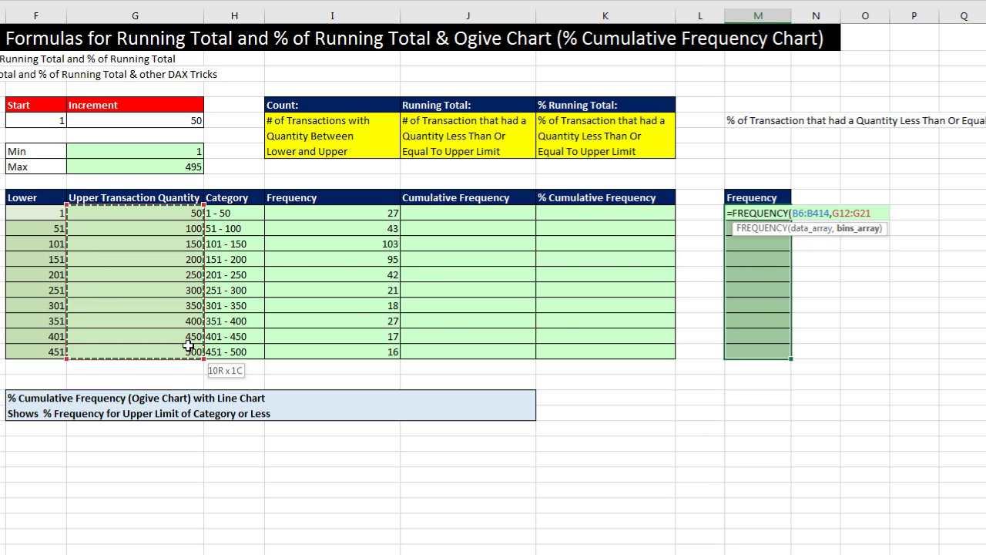
pyautogui.moveTo(187, 345); pyautogui.dragTo(188, 346)
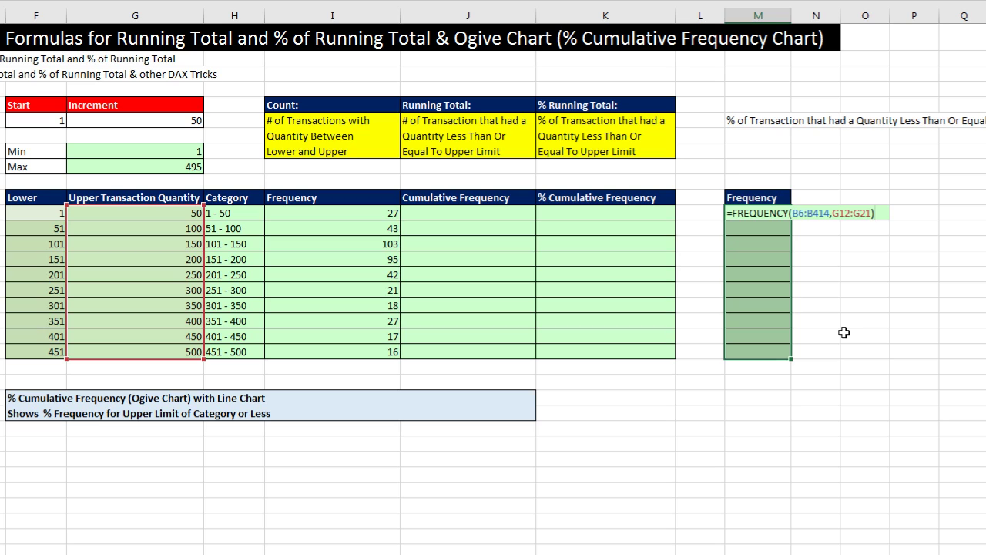
# Step: Commit the FREQUENCY formula as an array across M12:M21, listing counts 27 down to 16
pyautogui.press('Return')
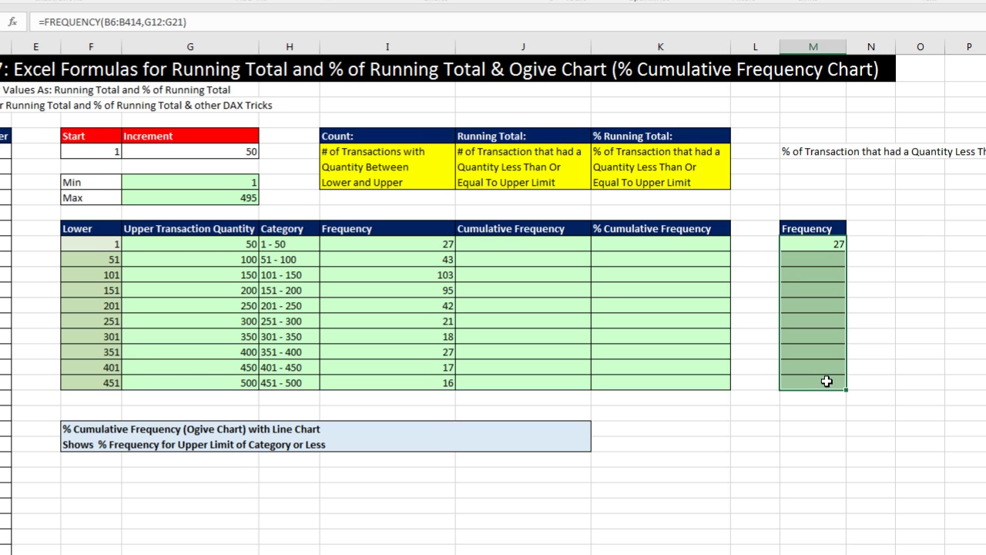
pyautogui.press('F2')
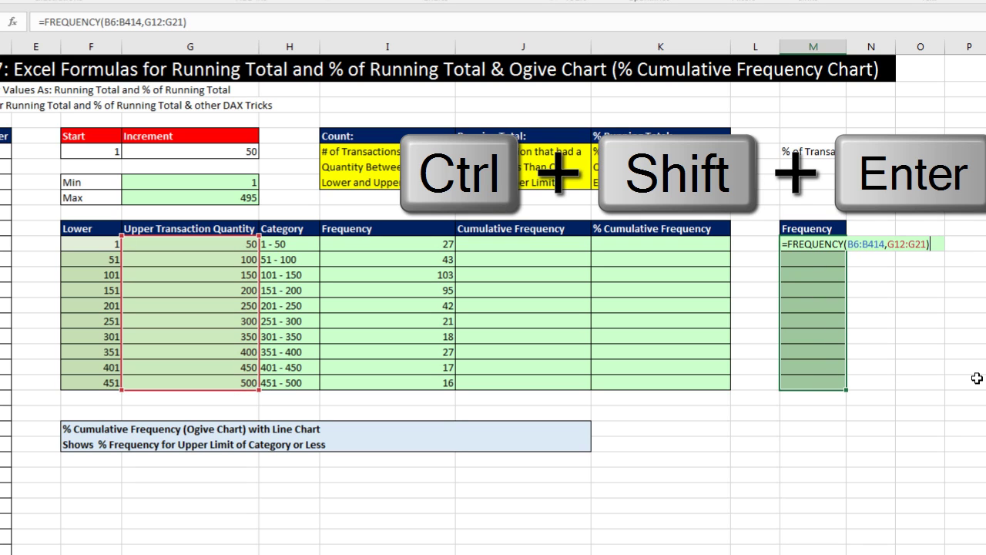
pyautogui.hotkey('ctrl', 'shift', 'Return')
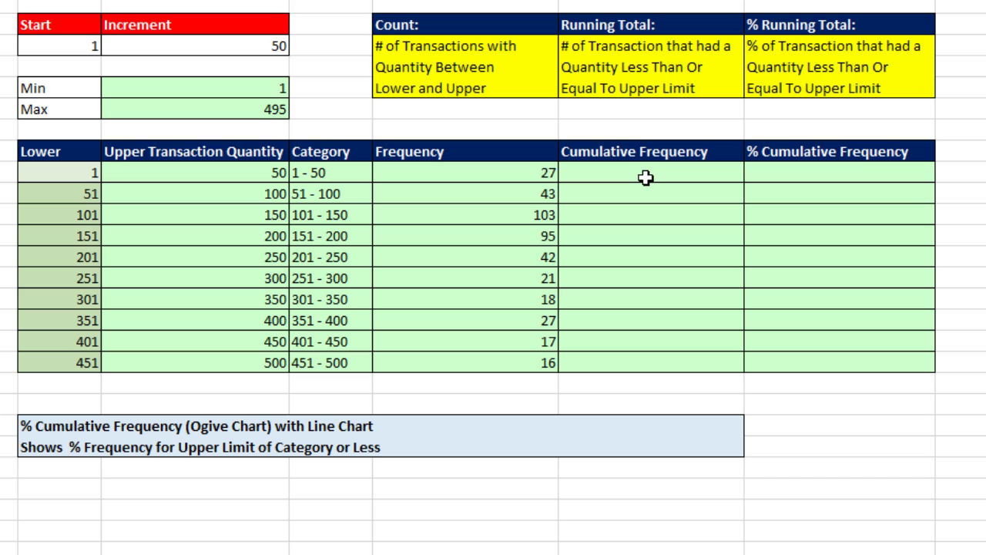
# Step: Enter the running total =SUM($I$12:I12) in J12, showing 27
pyautogui.click(617, 175)
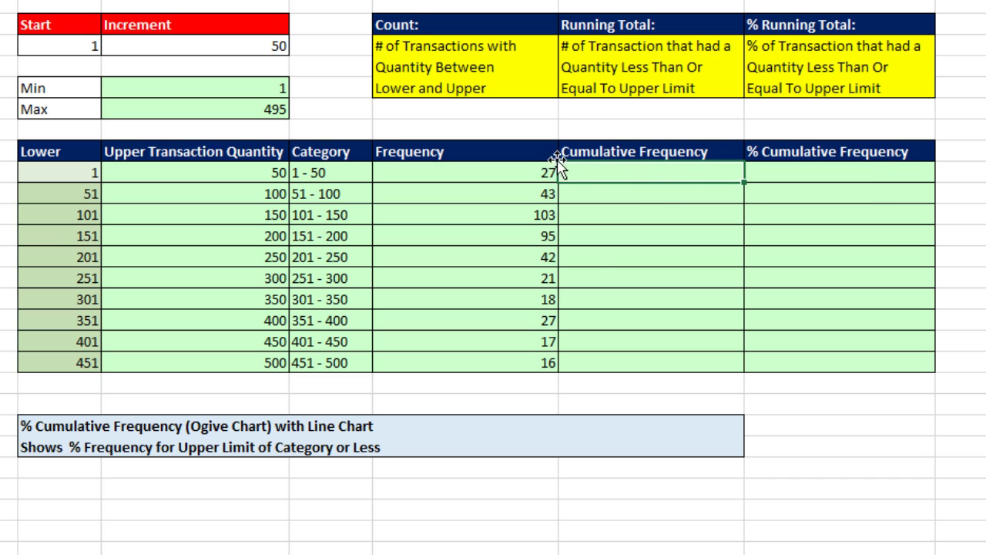
pyautogui.click(648, 195)
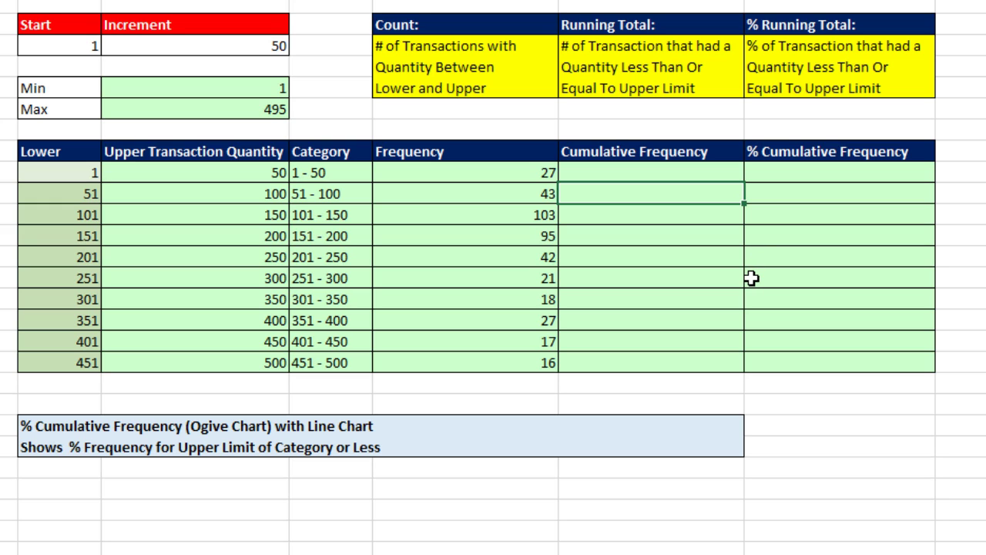
pyautogui.press('Up')
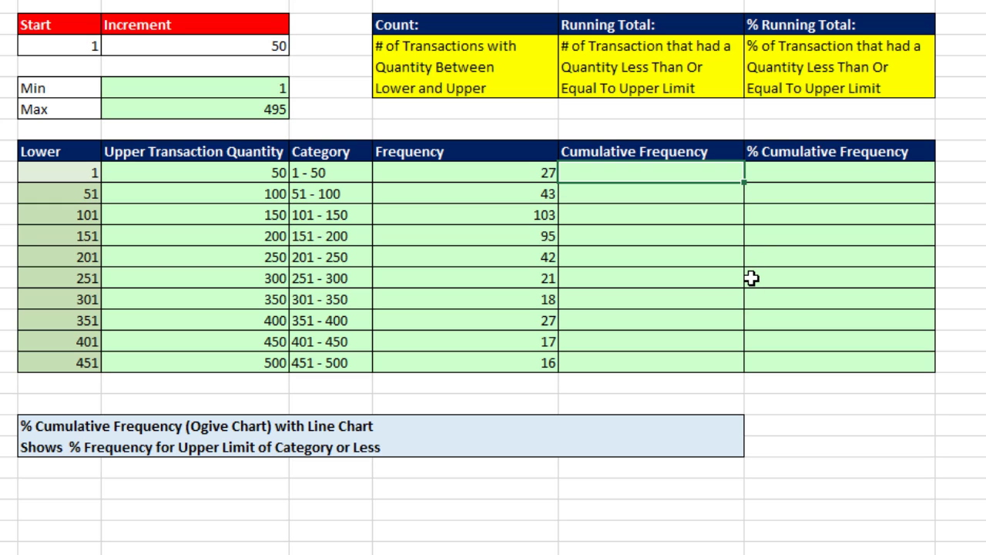
pyautogui.write('=sy')
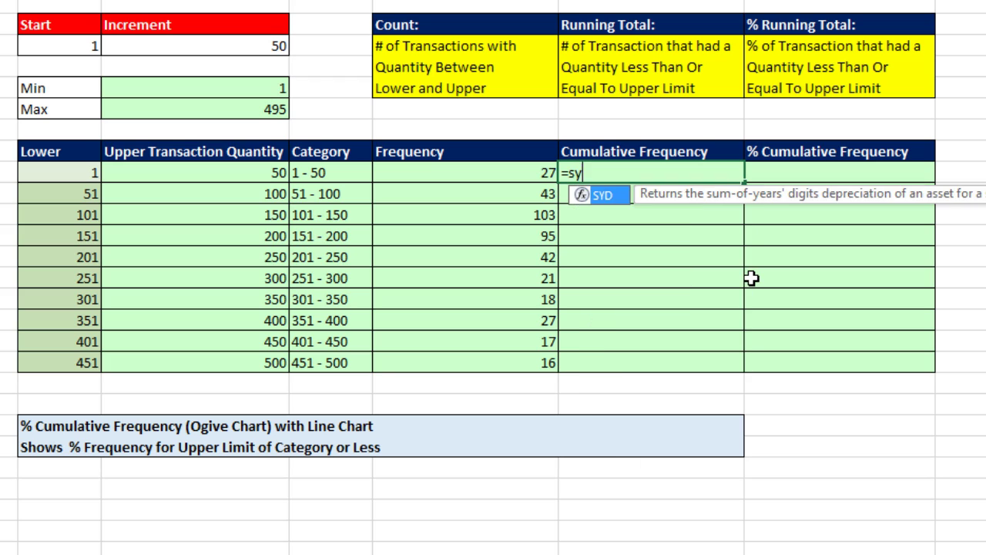
pyautogui.press('BackSpace')
pyautogui.write('um')
pyautogui.press('Tab')
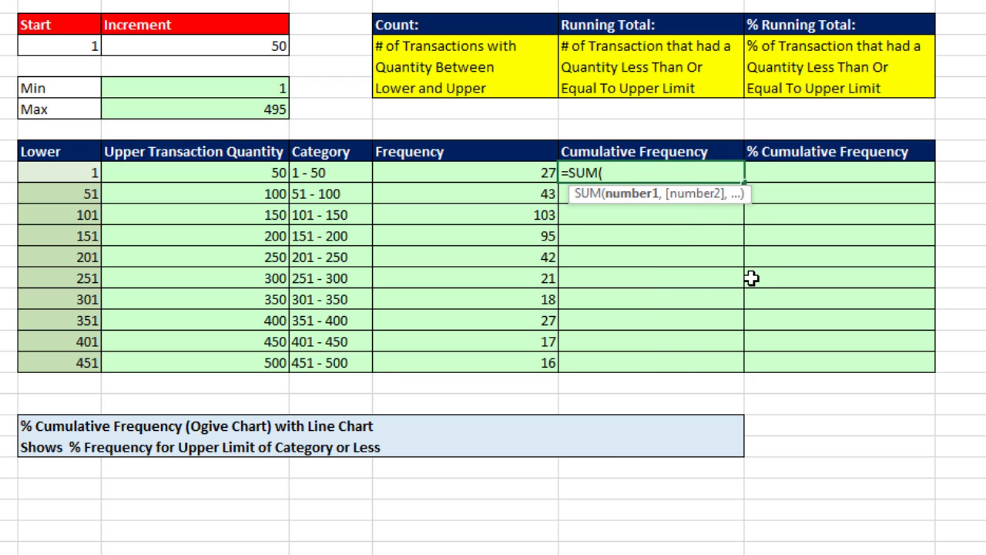
pyautogui.click(500, 170)
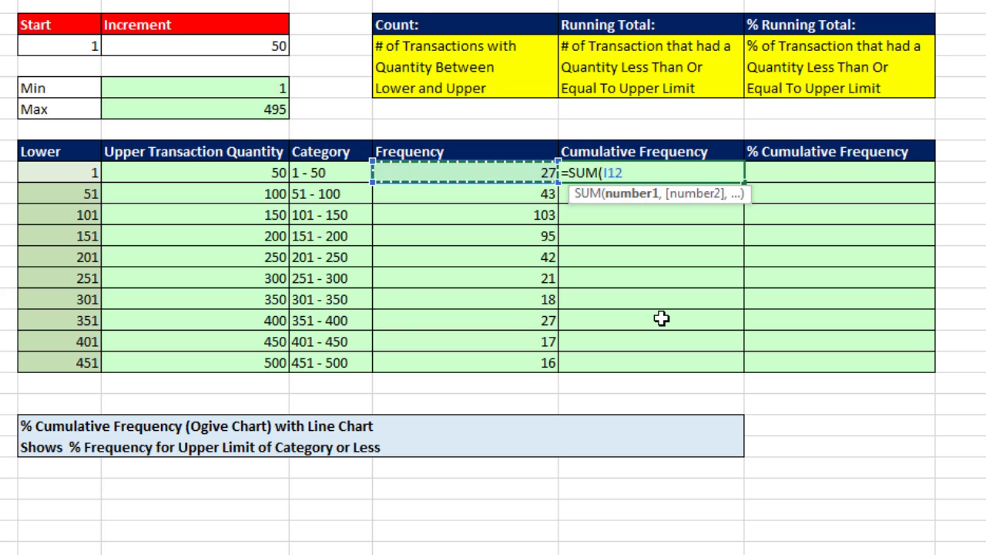
pyautogui.write(':I12)')
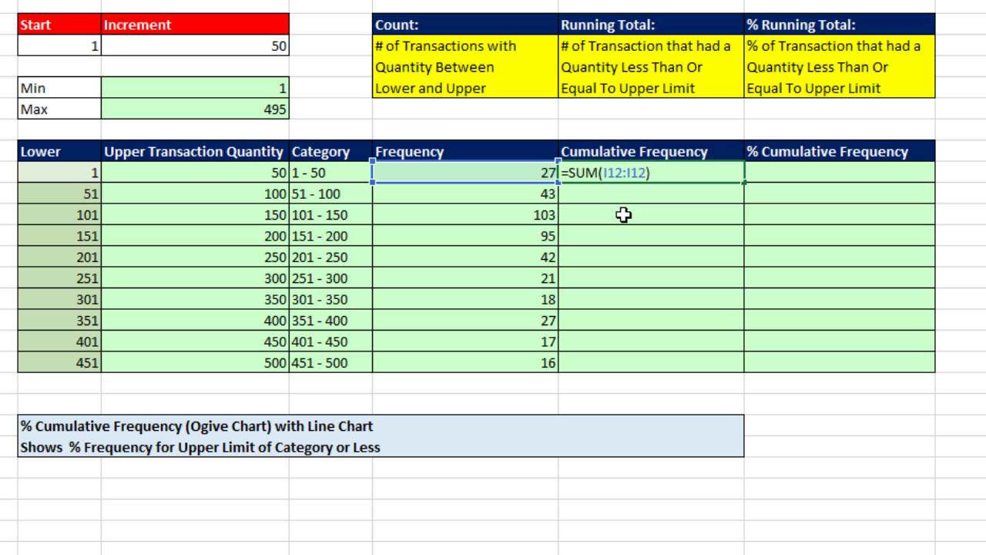
pyautogui.click(614, 174)
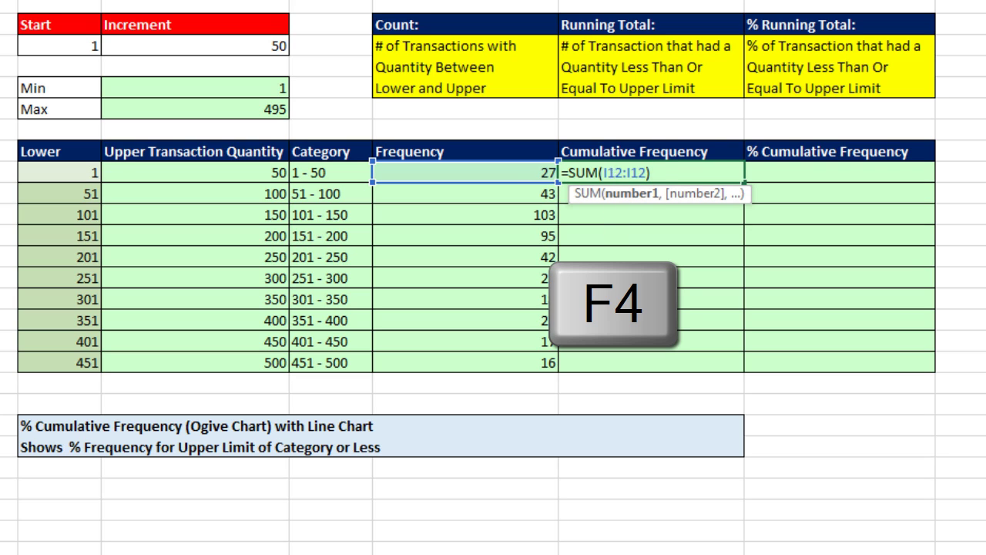
pyautogui.press('F4')
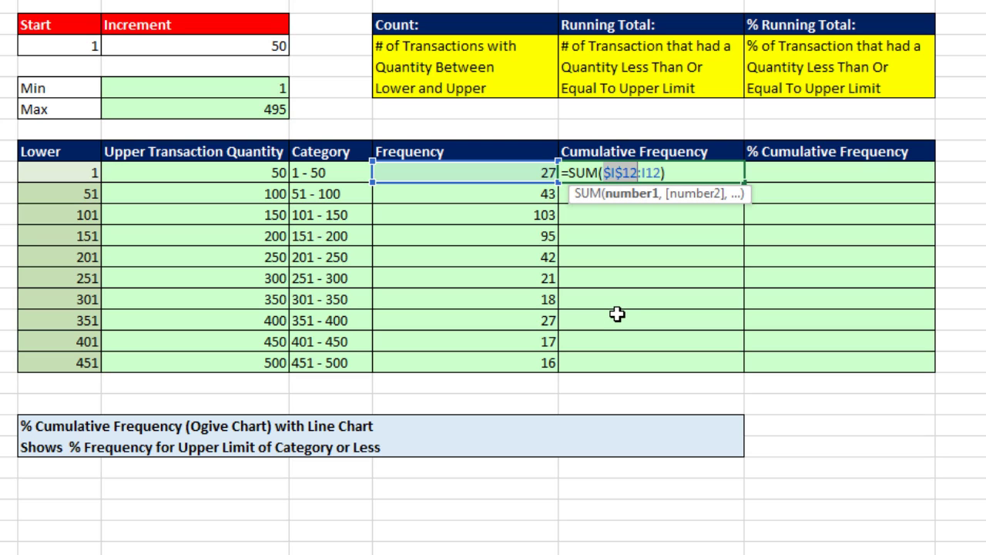
pyautogui.hotkey('ctrl', 'Return')
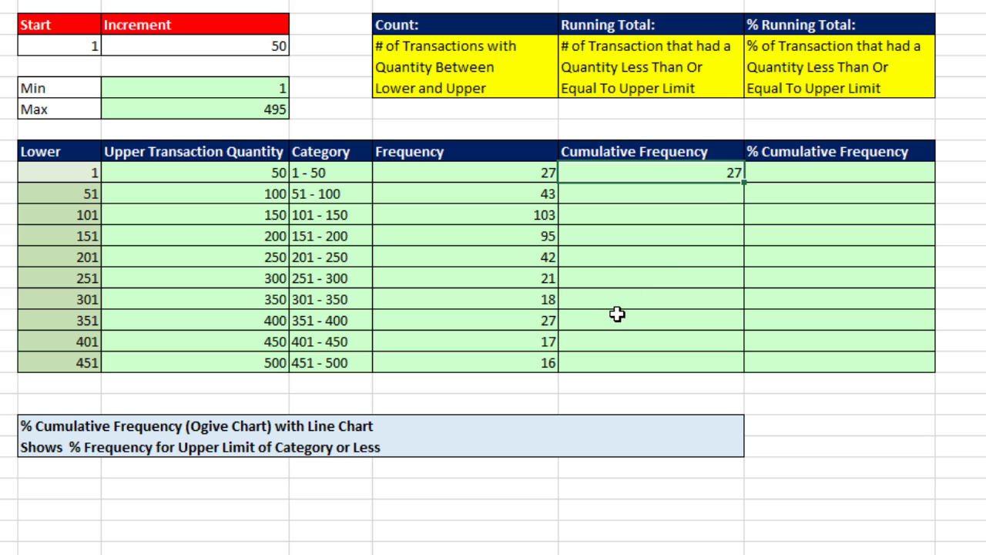
# Step: Fill the SUM running-total formula down column J and confirm it ends at 409 in J21
pyautogui.doubleClick(744, 182)
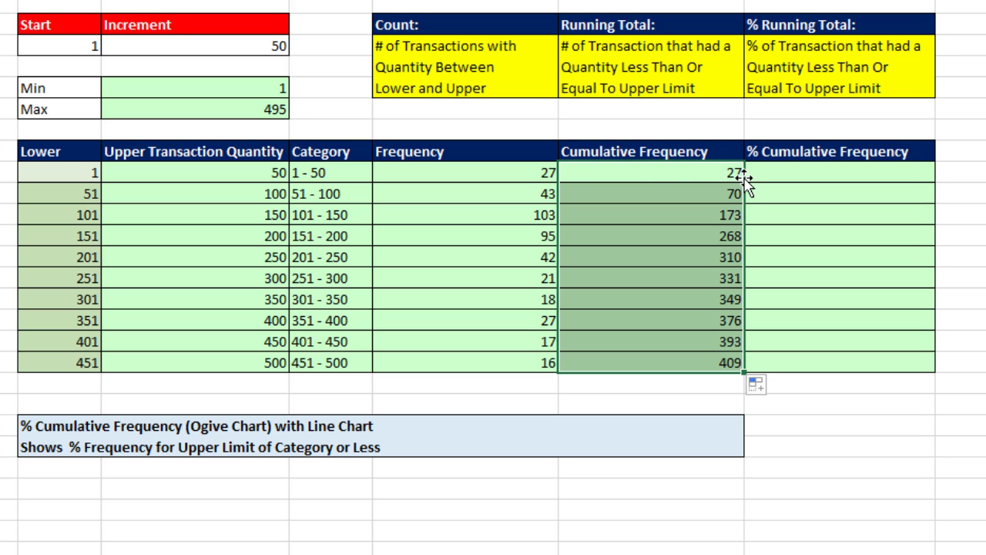
pyautogui.click(610, 259)
pyautogui.press('F2')
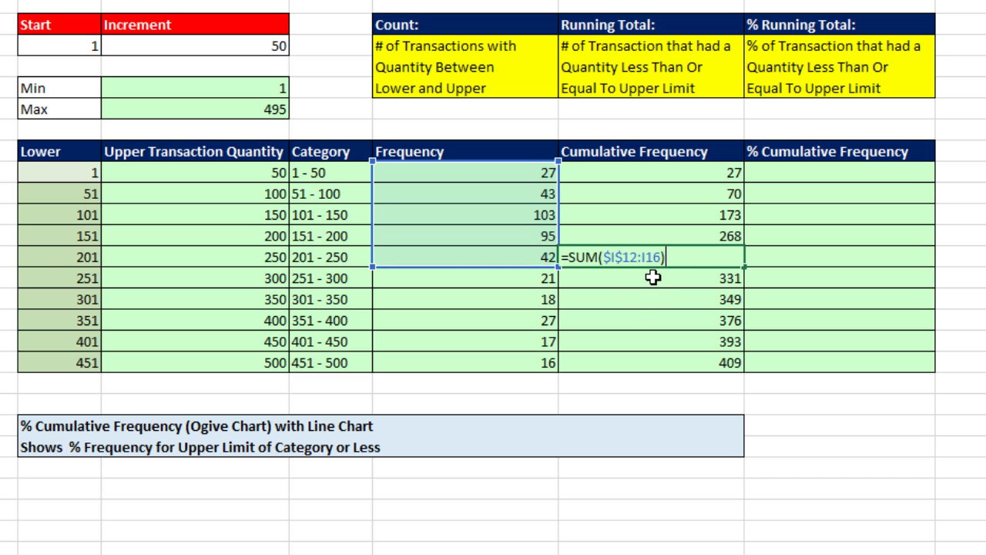
pyautogui.press('Return')
pyautogui.press('F2')
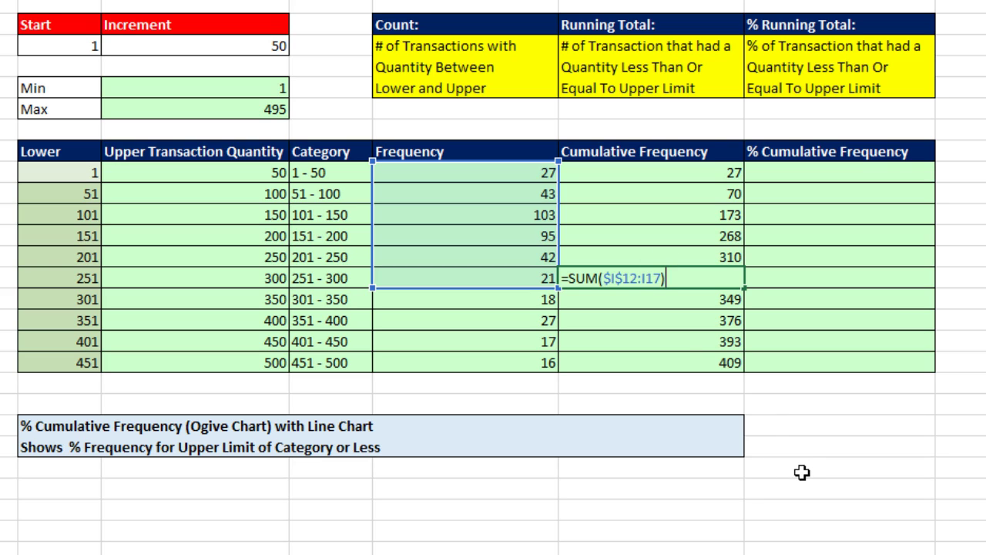
pyautogui.press('Return')
pyautogui.press('Return')
pyautogui.press('Return')
pyautogui.press('Return')
pyautogui.press('Return')
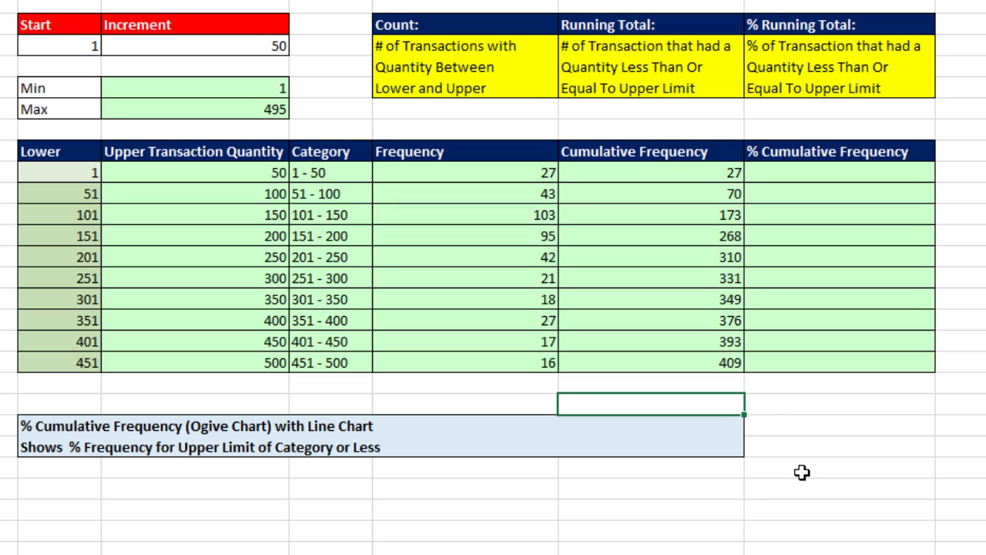
pyautogui.click(701, 362)
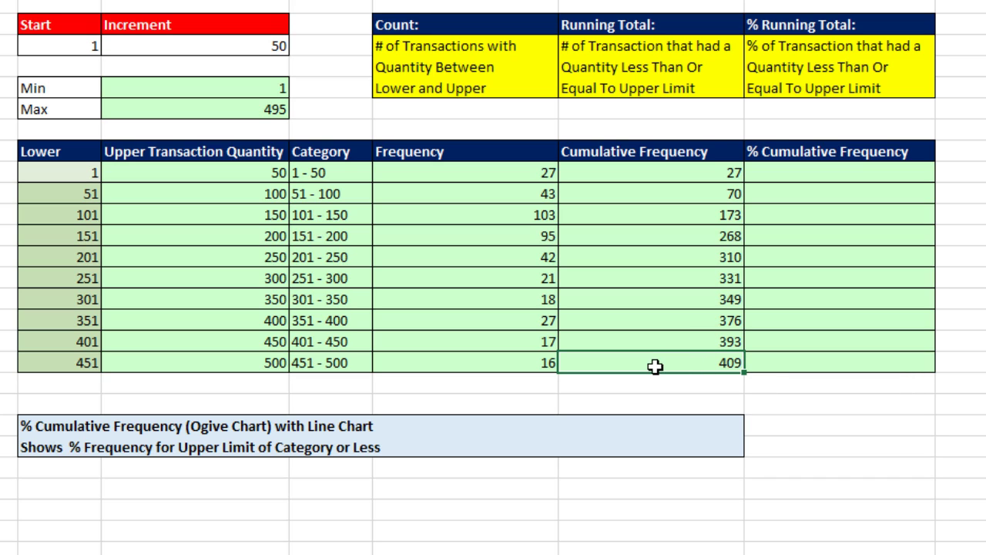
# Step: Enter =J12/$J$21 in K12, with the grand total locked, giving 6.6%
pyautogui.click(836, 176)
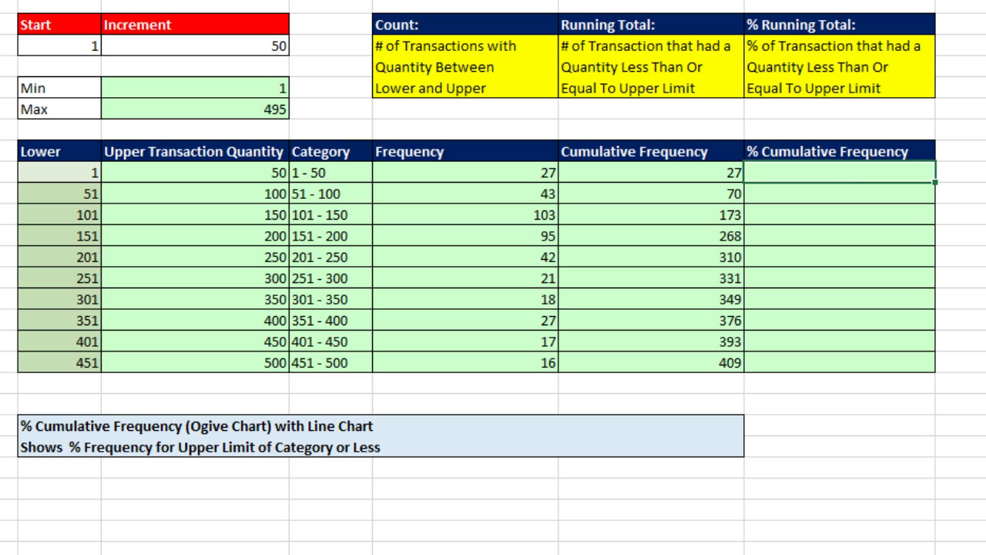
pyautogui.write('=')
pyautogui.press('Left')
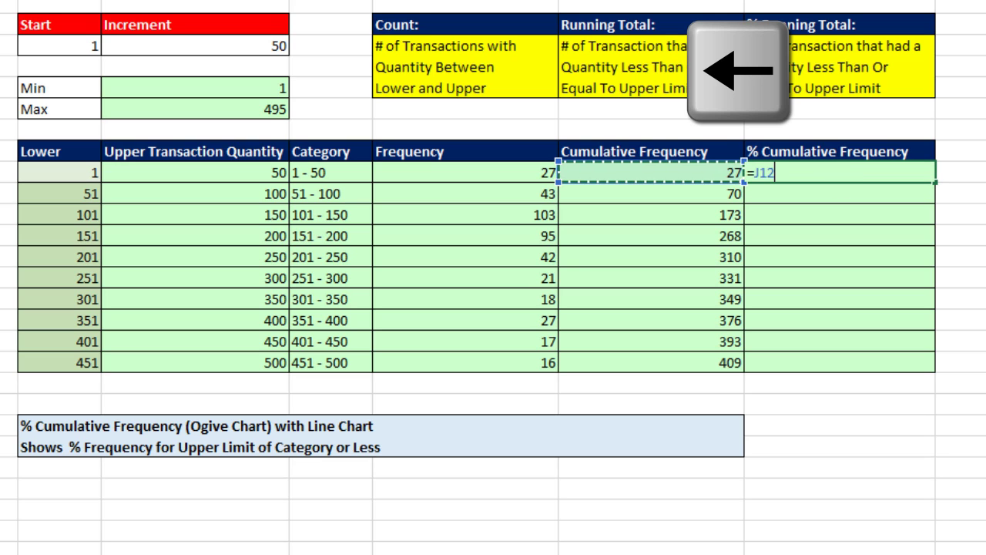
pyautogui.write('/')
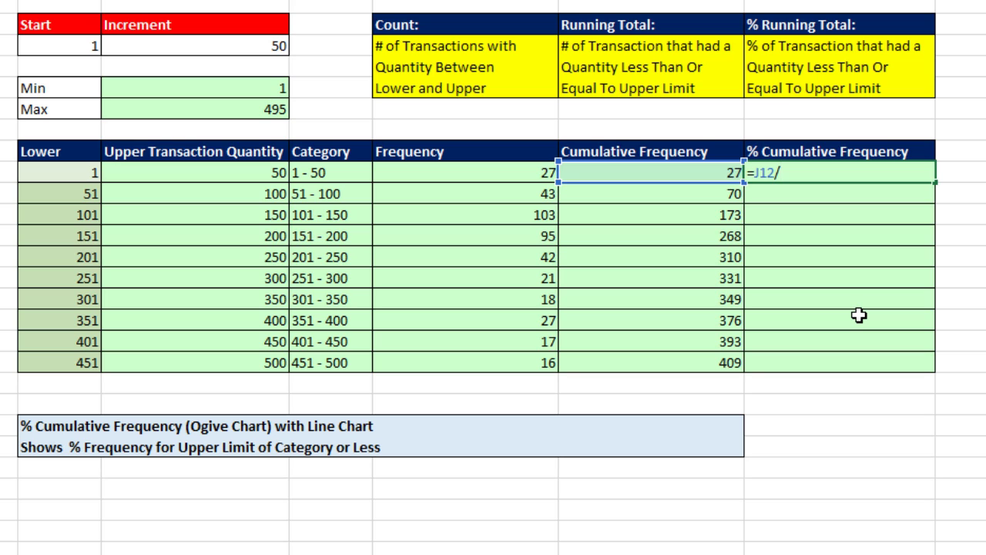
pyautogui.press('Left')
pyautogui.hotkey('ctrl', 'Down')
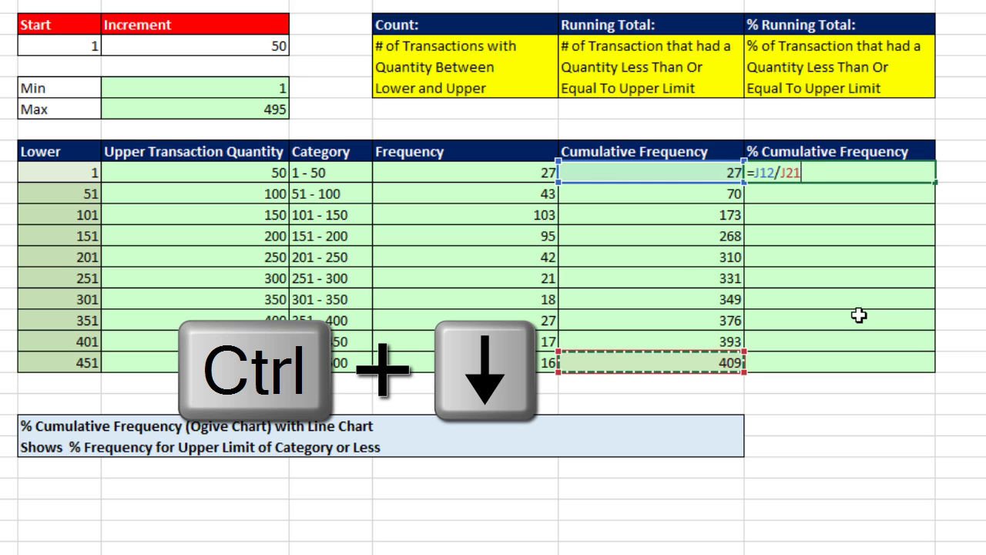
pyautogui.press('F4')
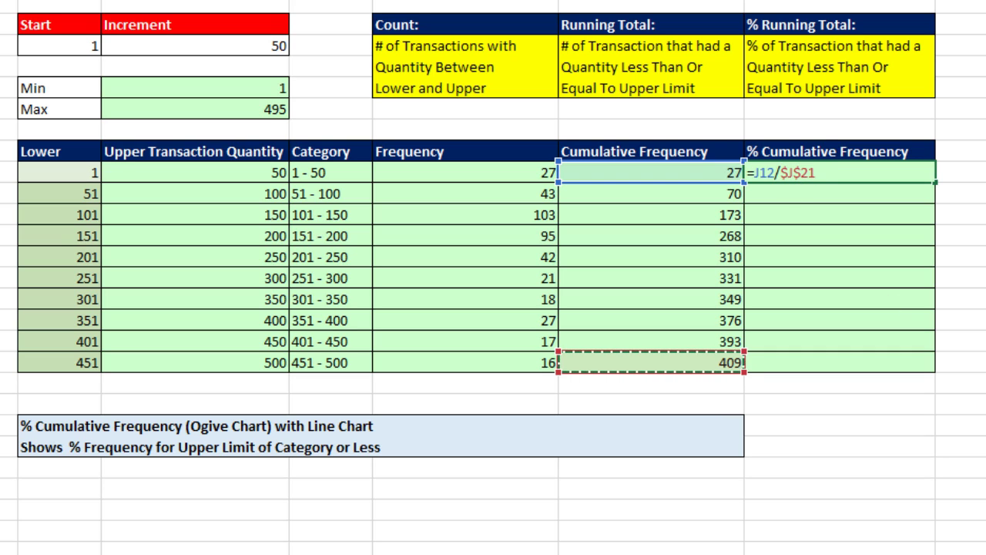
pyautogui.hotkey('ctrl', 'Return')
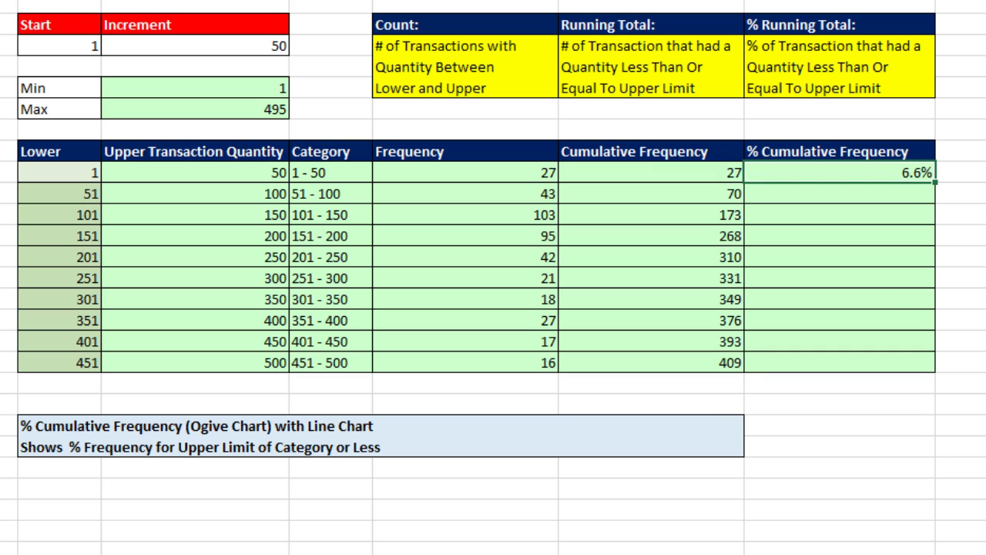
# Step: Copy the percentage formula down through the 451 - 500 row, ending at 100.0%
pyautogui.doubleClick(934, 183)
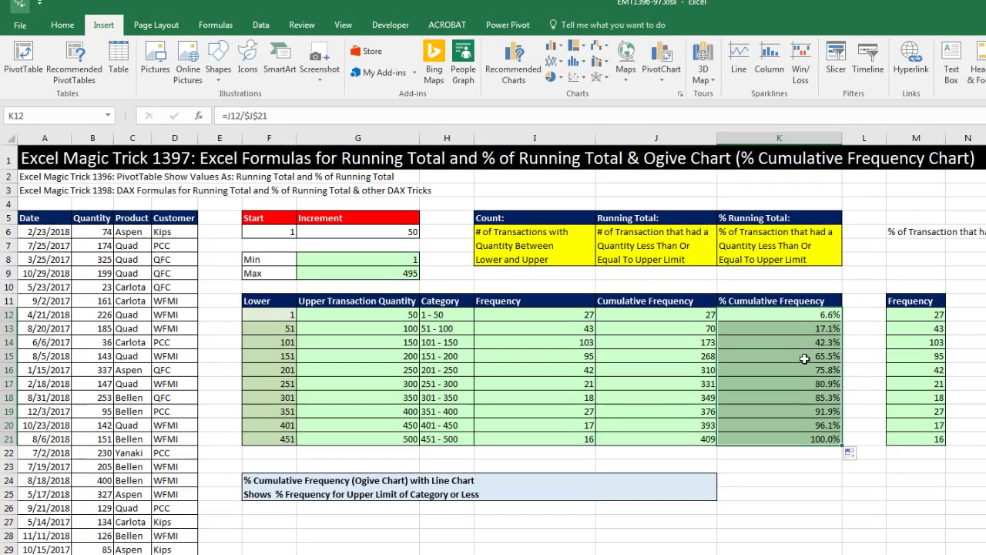
pyautogui.click(63, 25)
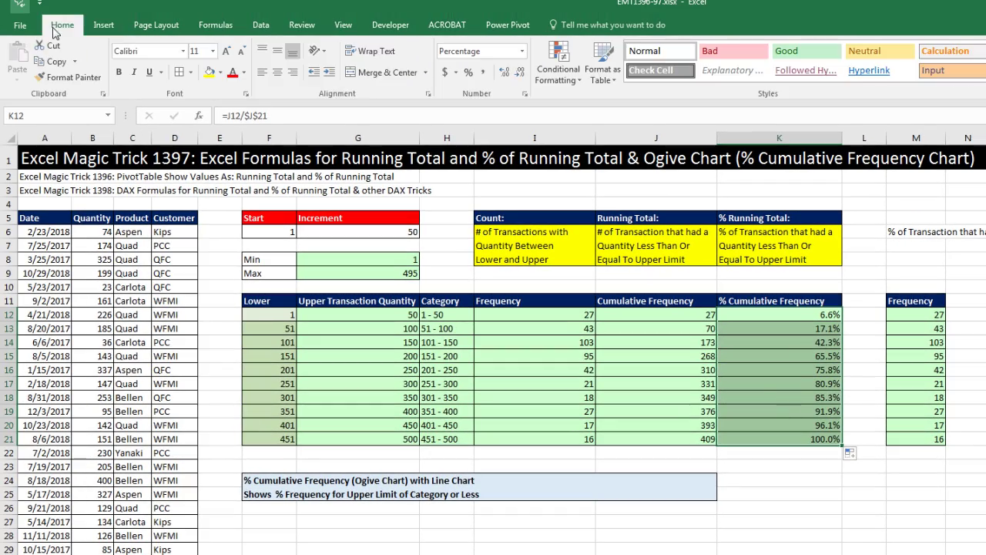
pyautogui.click(521, 51)
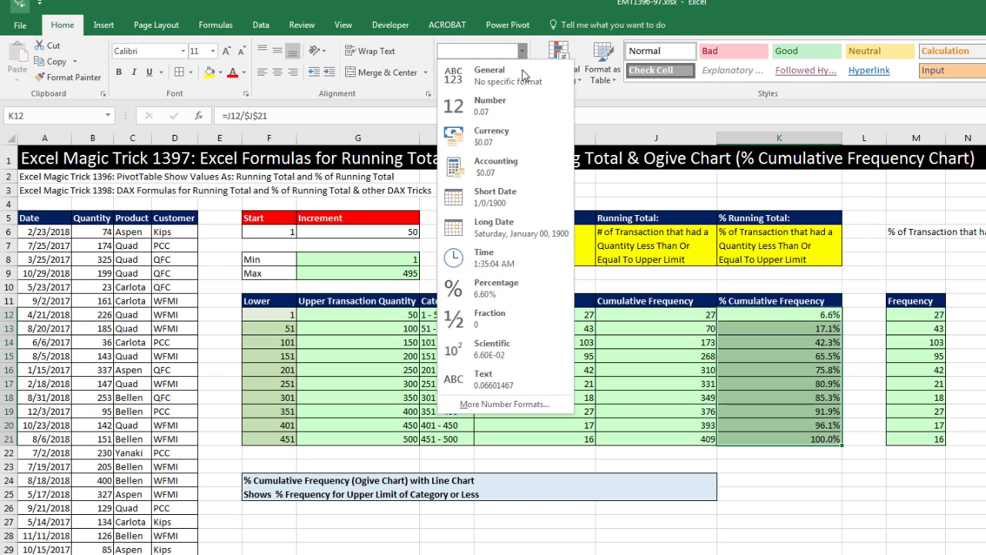
# Step: Apply Percentage format to column K, then select H11:H21 with K11:K21 for a line chart
pyautogui.click(521, 295)
pyautogui.click(864, 512)
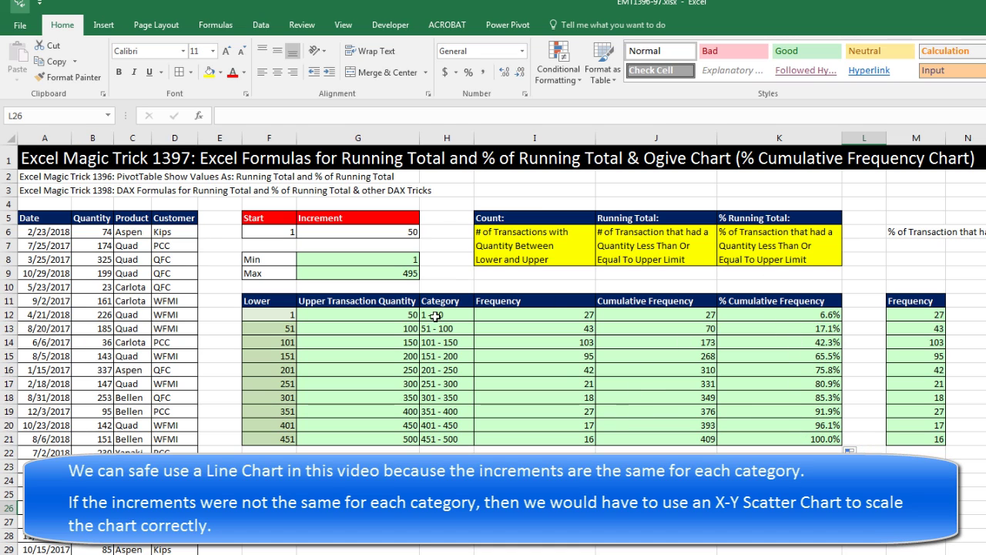
pyautogui.moveTo(439, 303); pyautogui.dragTo(446, 439)
pyautogui.press('ctrl')
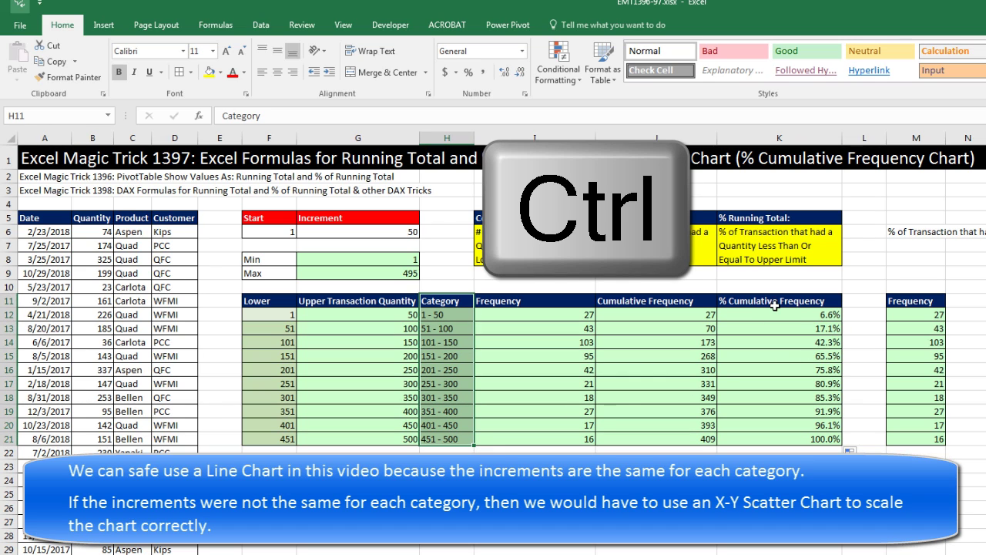
pyautogui.moveTo(760, 300); pyautogui.dragTo(773, 434)
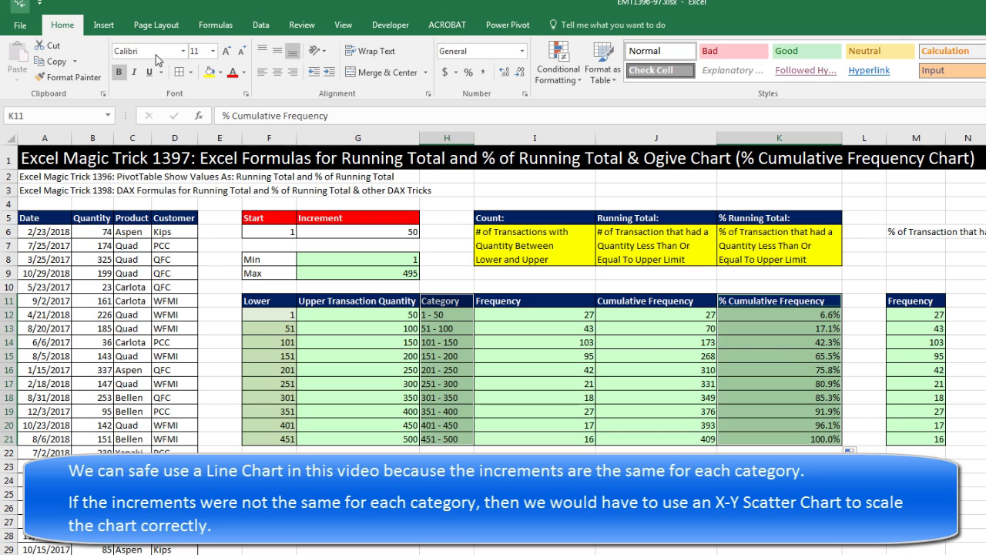
pyautogui.click(101, 24)
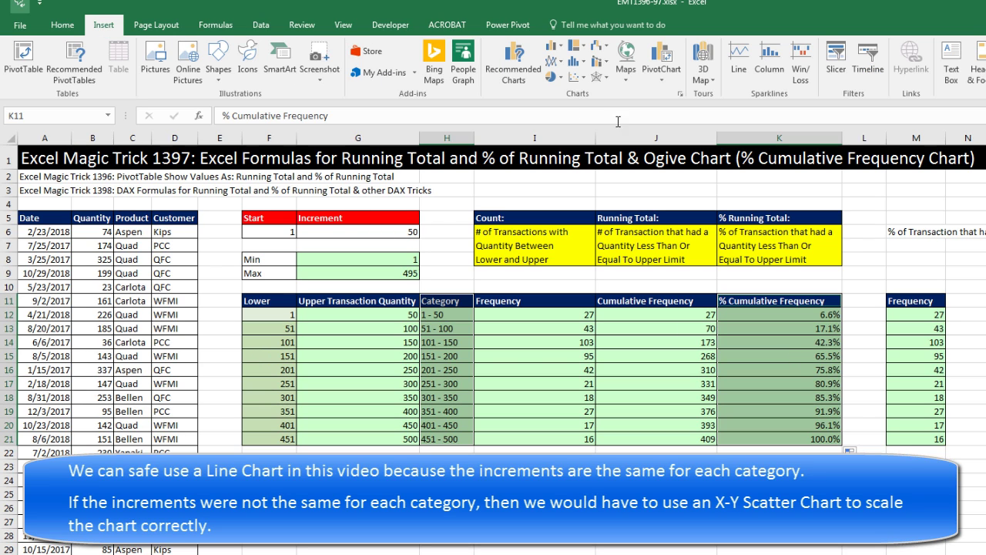
pyautogui.click(559, 64)
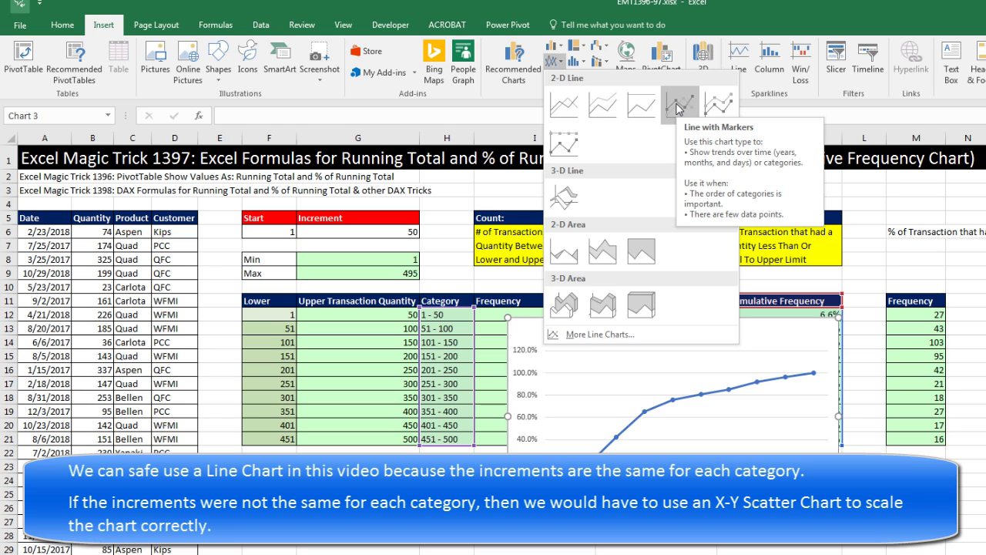
# Step: Insert a Line with Markers chart and link its title to cell M6
pyautogui.click(678, 108)
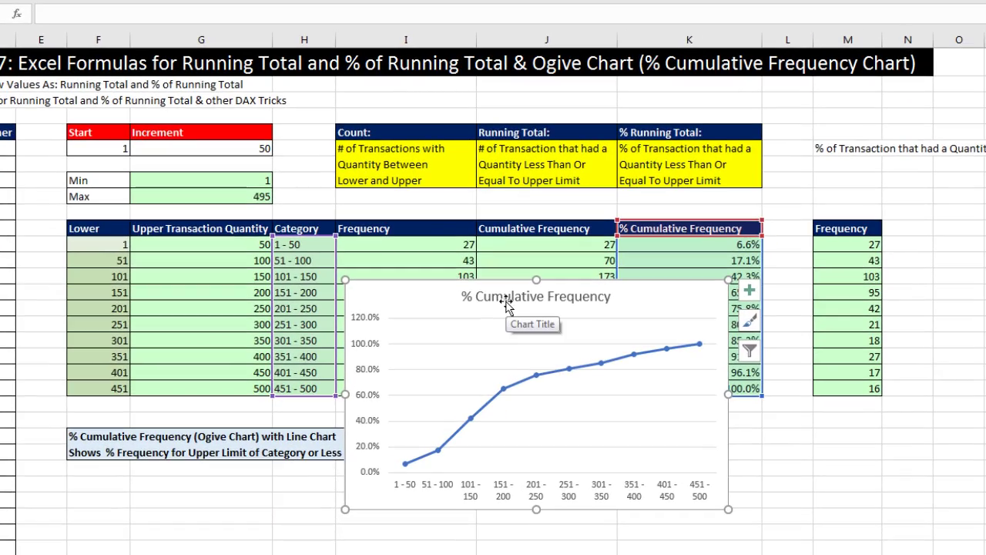
pyautogui.click(505, 301)
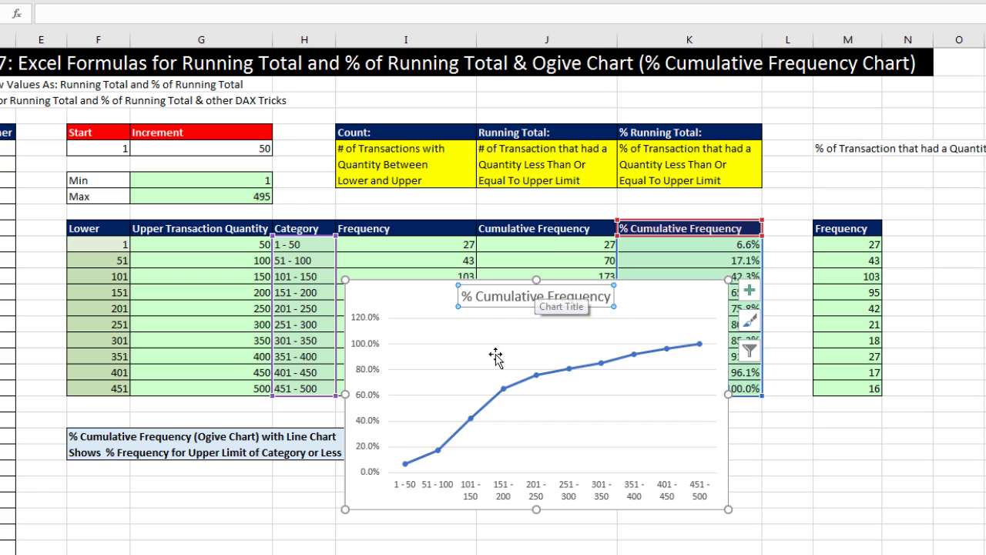
pyautogui.write('=')
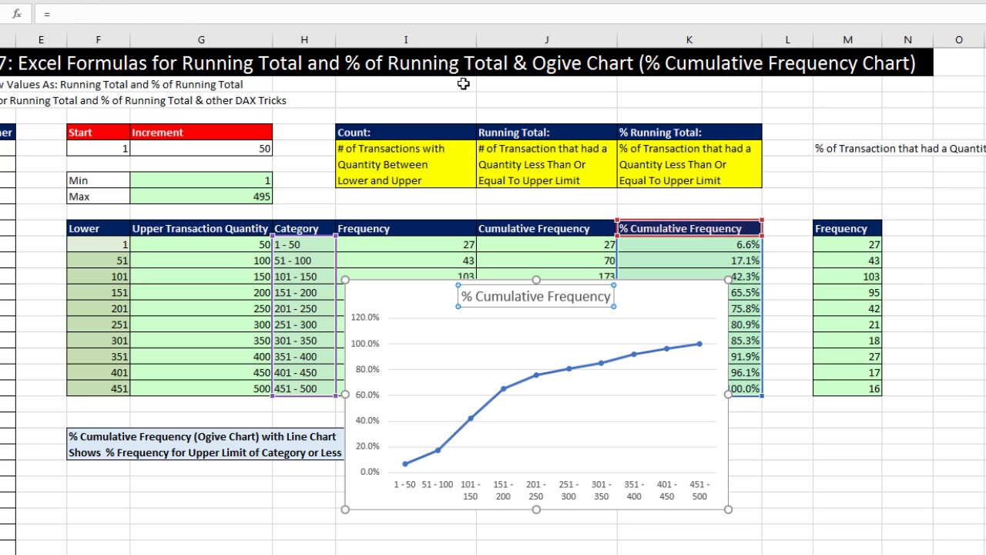
pyautogui.click(847, 148)
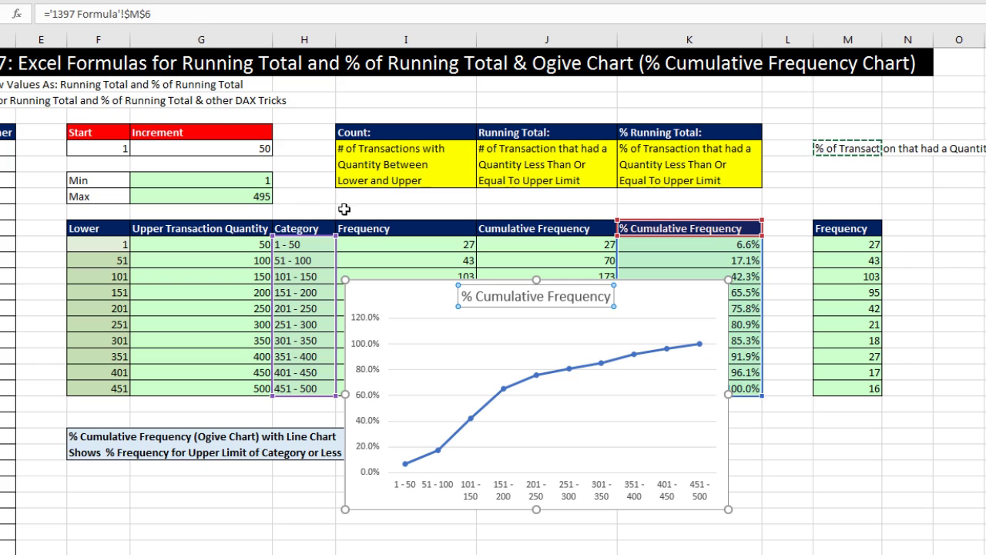
pyautogui.press('Return')
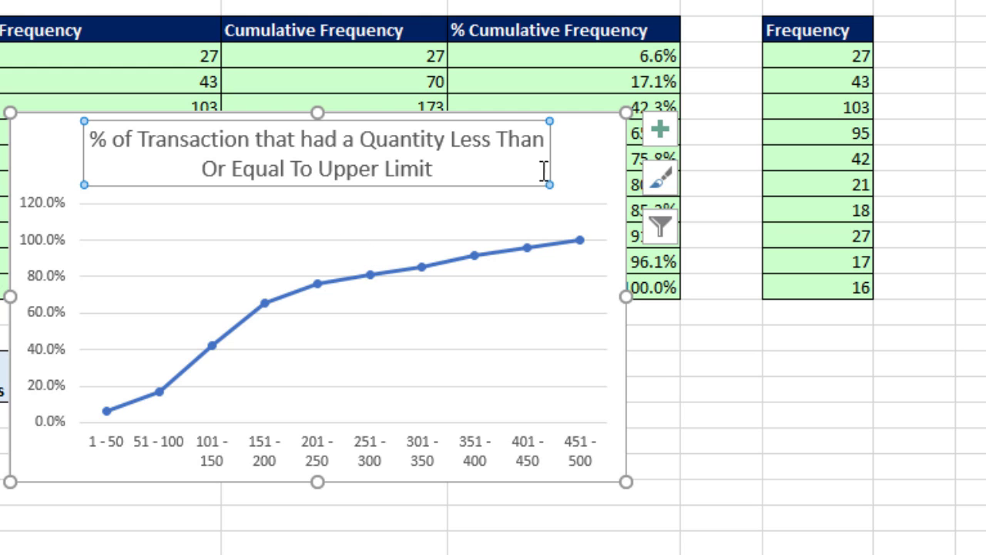
# Step: Turn on data labels showing each point's percentage, from 6.6% to 100.0%
pyautogui.click(661, 131)
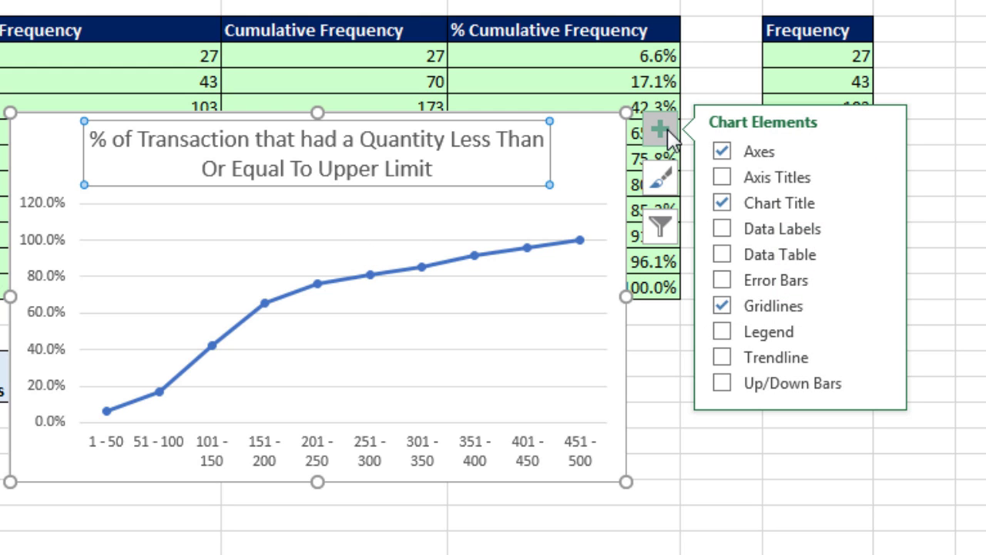
pyautogui.click(722, 228)
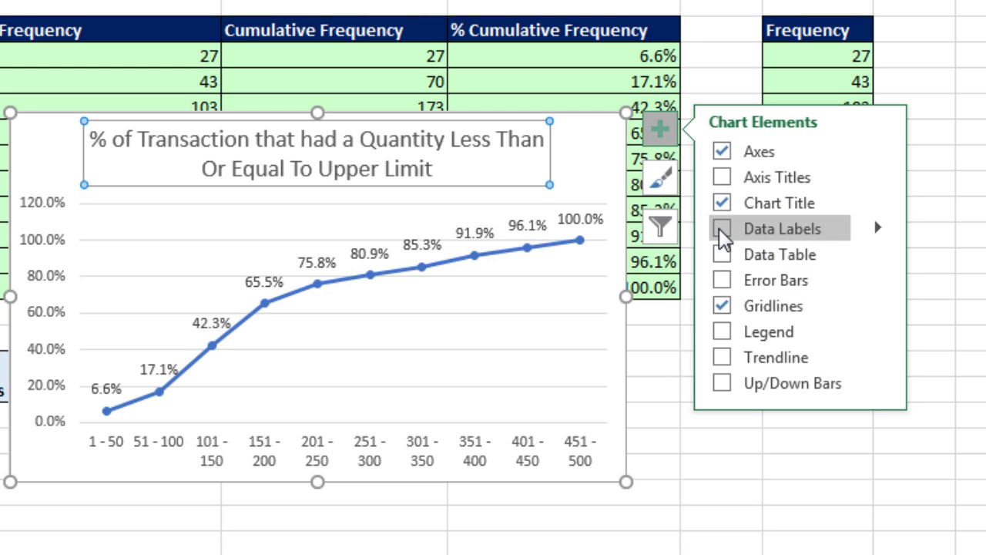
pyautogui.click(720, 231)
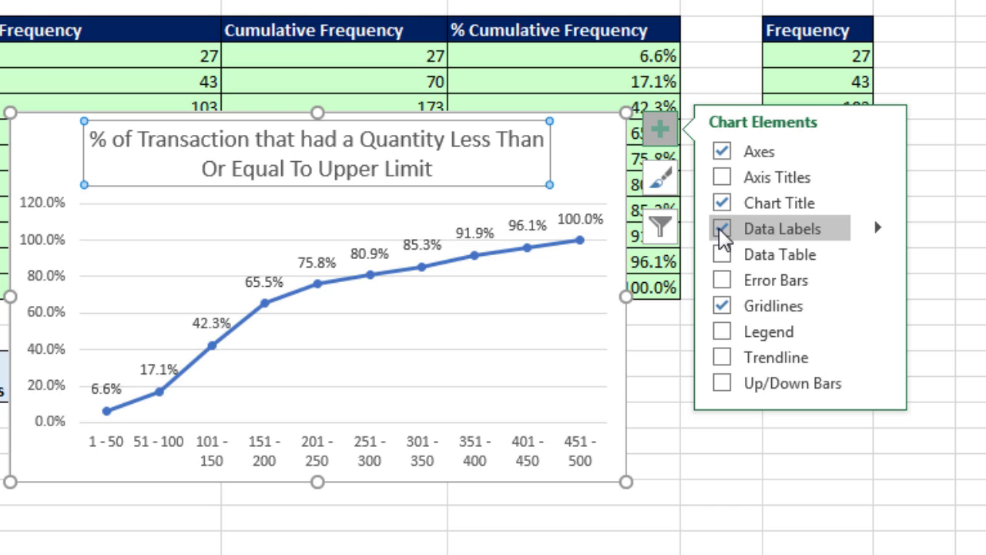
# Step: Delete the chart's vertical percentage axis
pyautogui.click(580, 157)
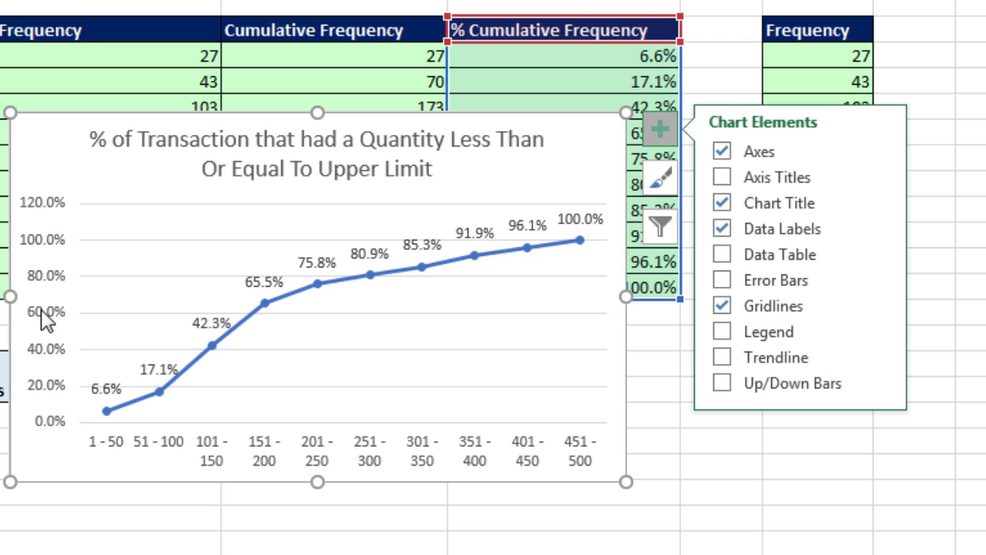
pyautogui.click(54, 250)
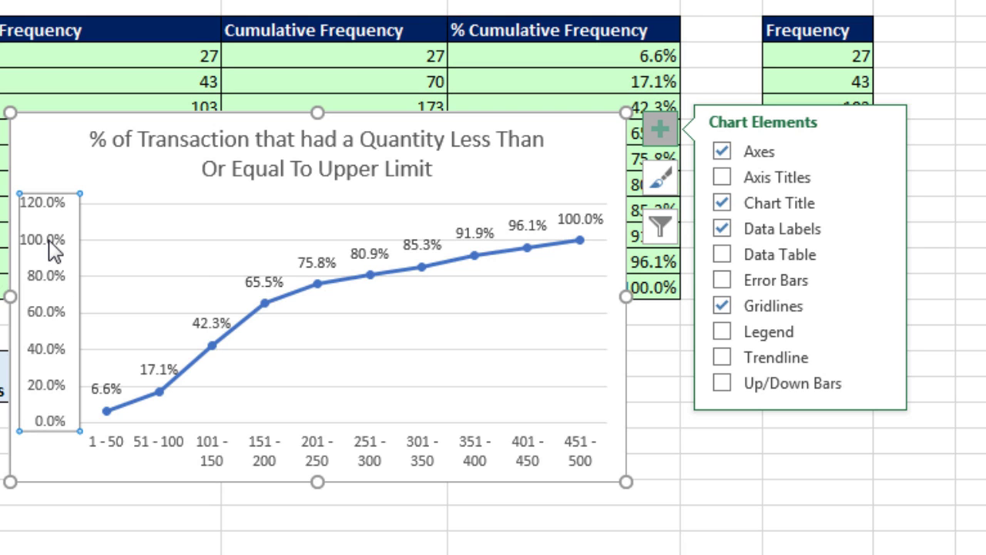
pyautogui.press('Delete')
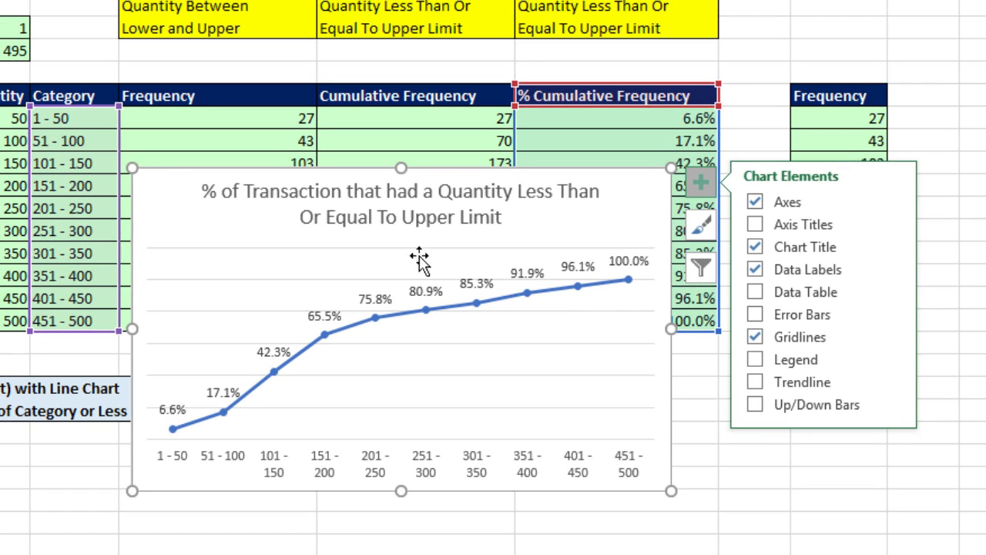
# Step: Change the horizontal axis labels to the upper limits in G12:G21 (50 through 500)
pyautogui.rightClick(562, 223)
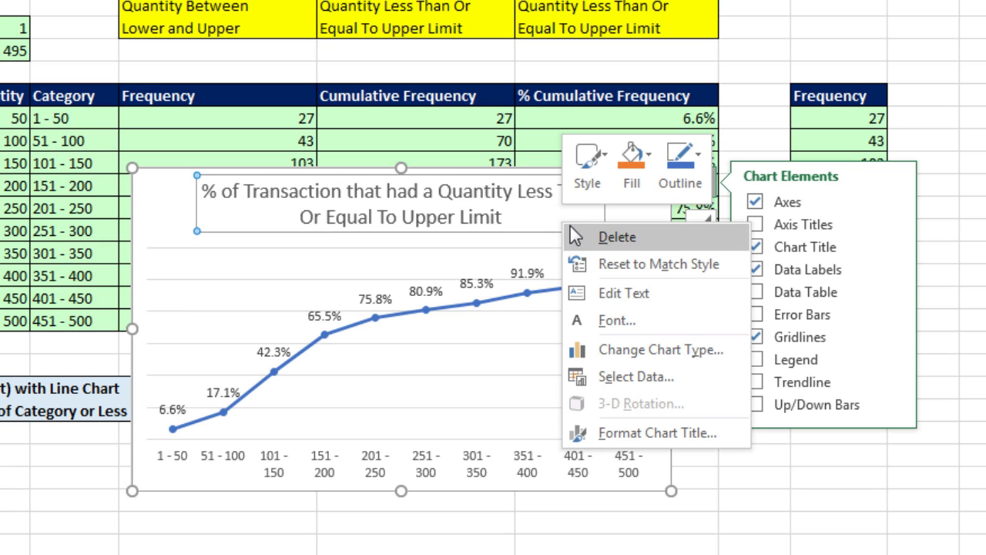
pyautogui.press('Escape')
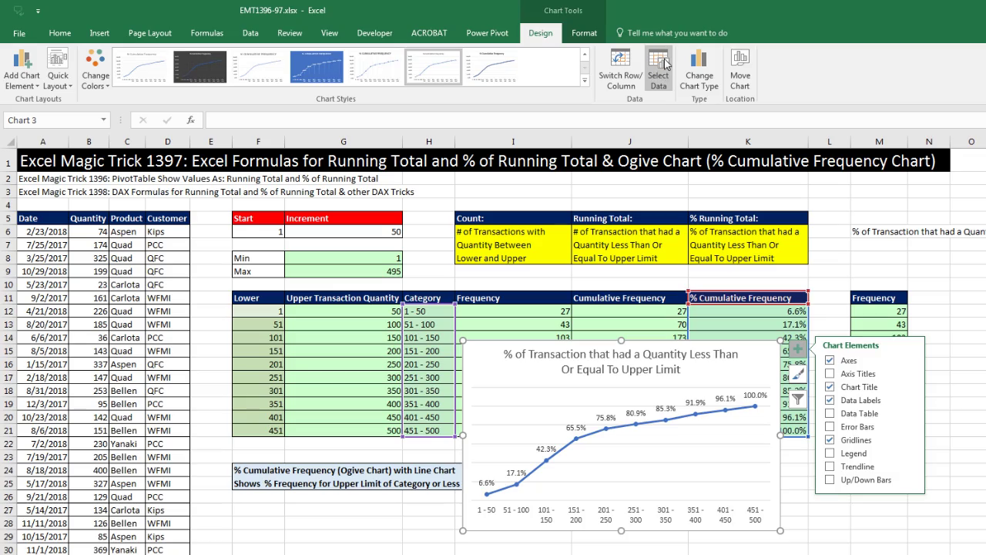
pyautogui.click(658, 70)
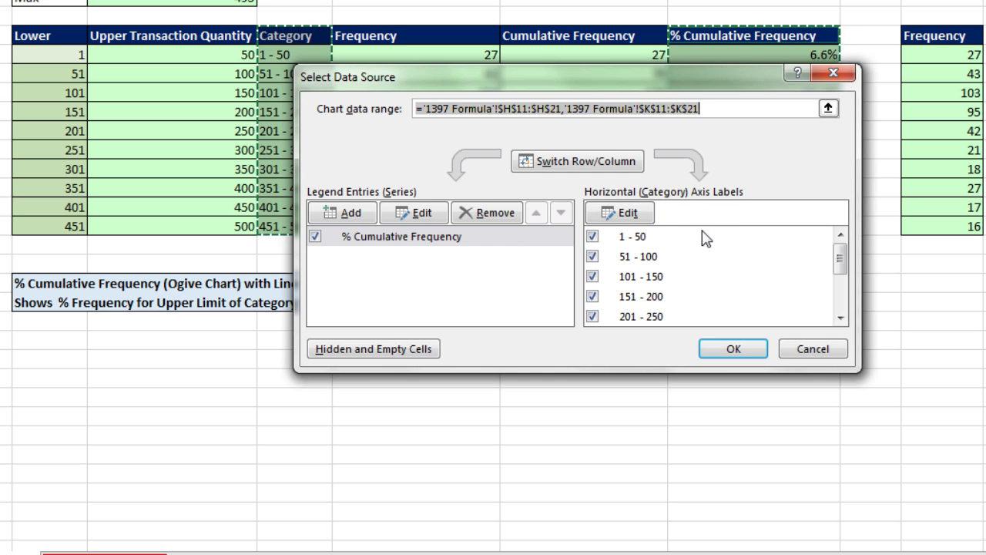
pyautogui.click(624, 216)
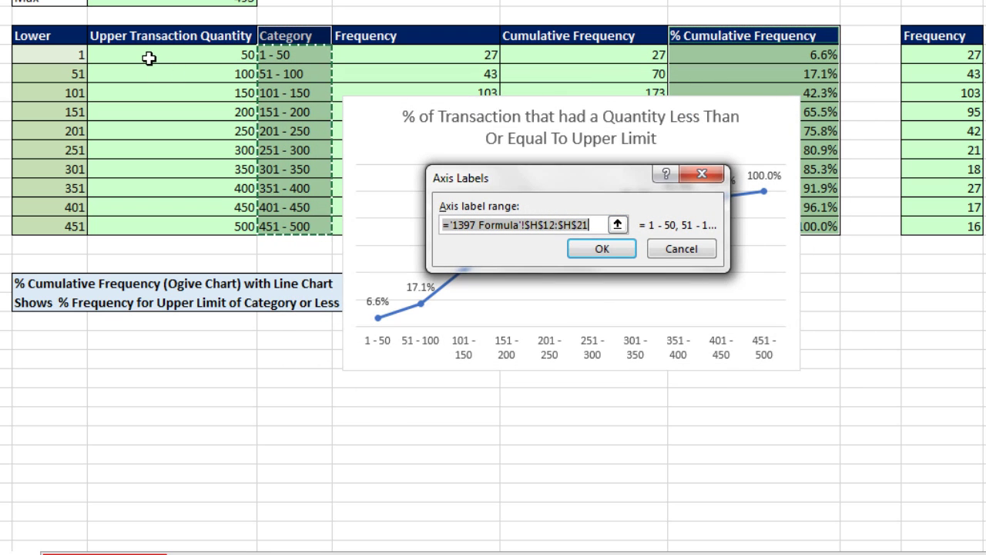
pyautogui.moveTo(148, 58); pyautogui.dragTo(179, 233)
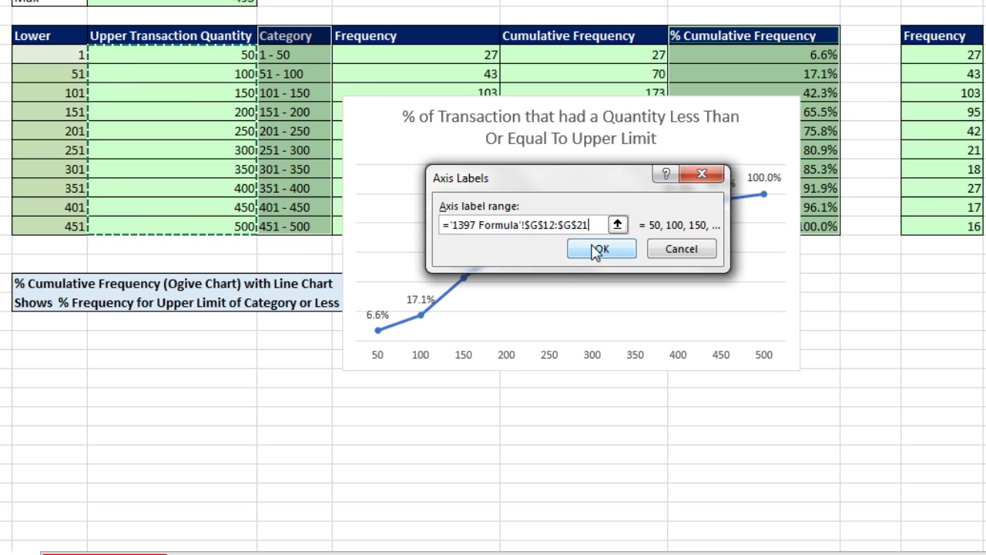
pyautogui.click(600, 249)
pyautogui.click(744, 351)
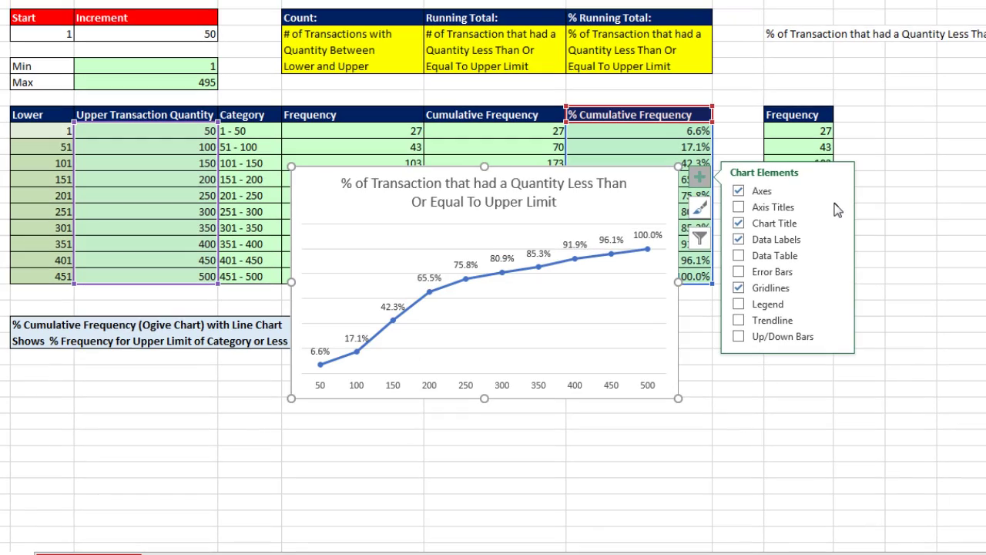
# Step: Add a primary horizontal axis title linked to header cell G11, 'Upper Transaction Quantity'
pyautogui.click(838, 210)
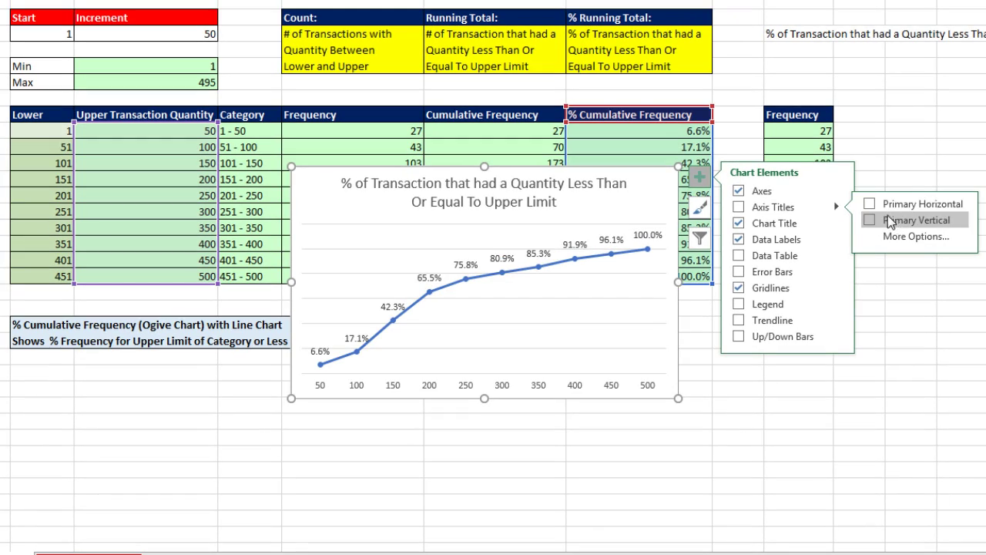
pyautogui.click(874, 205)
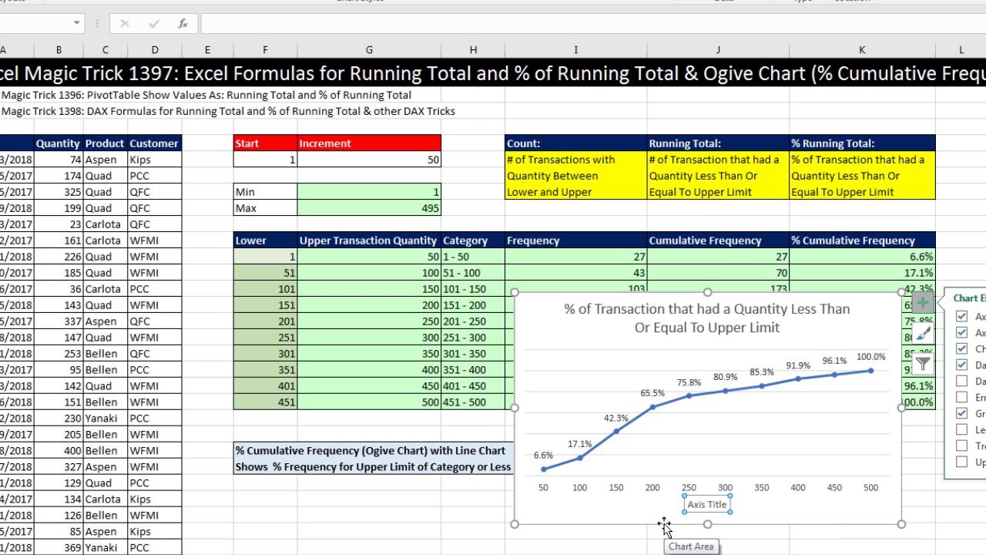
pyautogui.write('=')
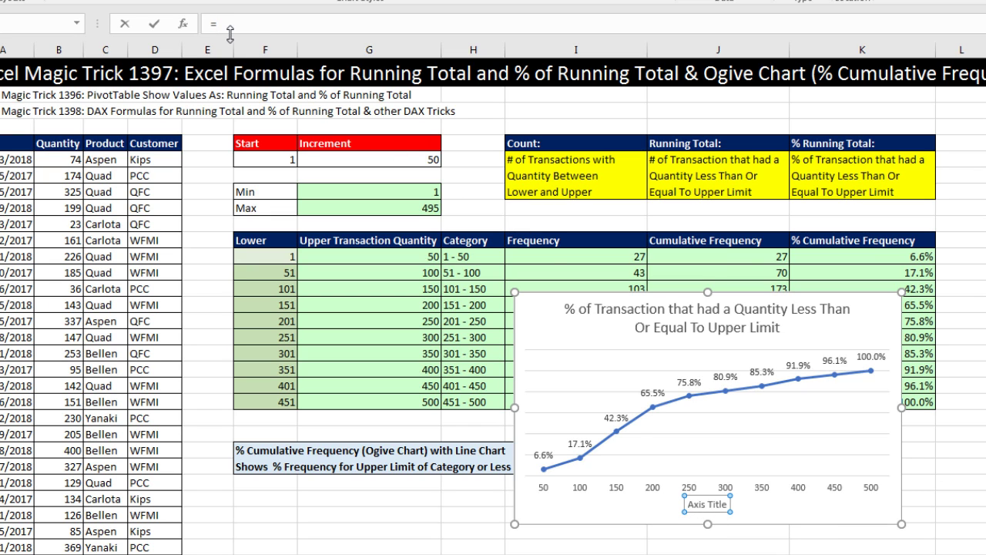
pyautogui.click(371, 241)
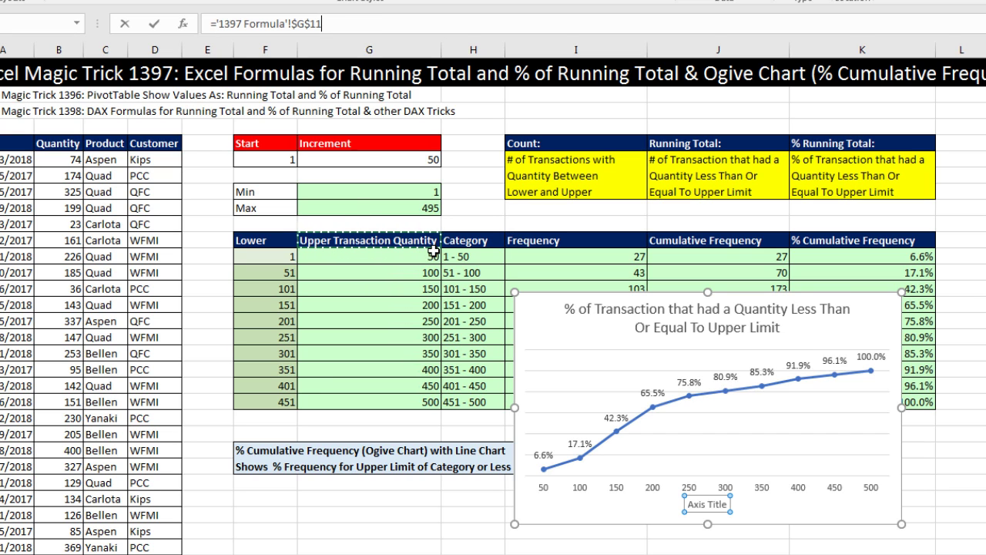
pyautogui.press('Return')
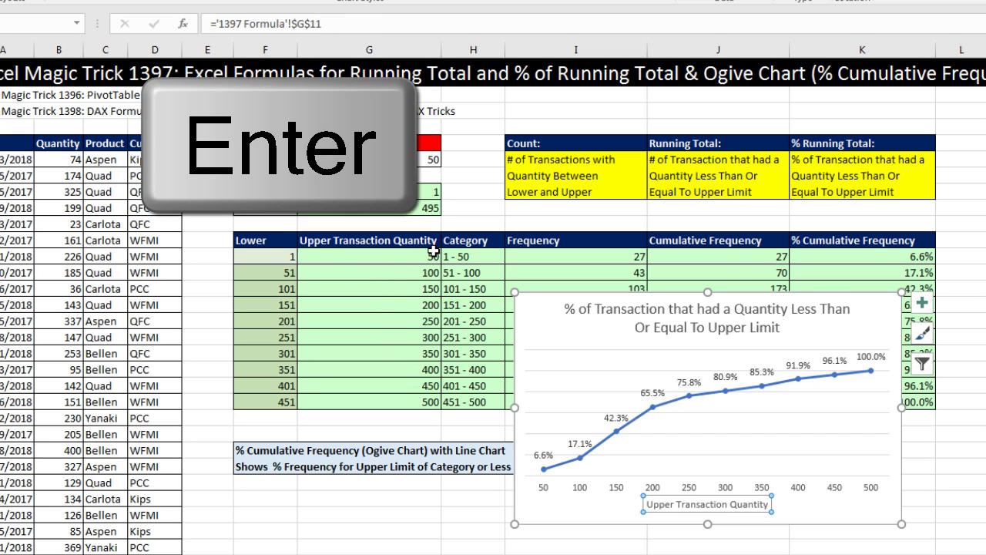
# Step: Delete the chart's horizontal gridlines
pyautogui.click(841, 417)
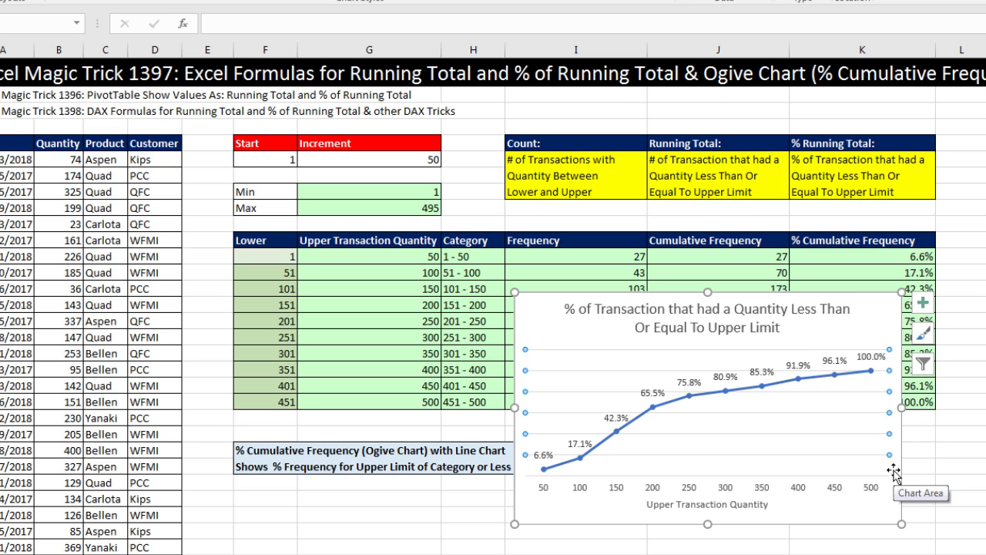
pyautogui.press('Delete')
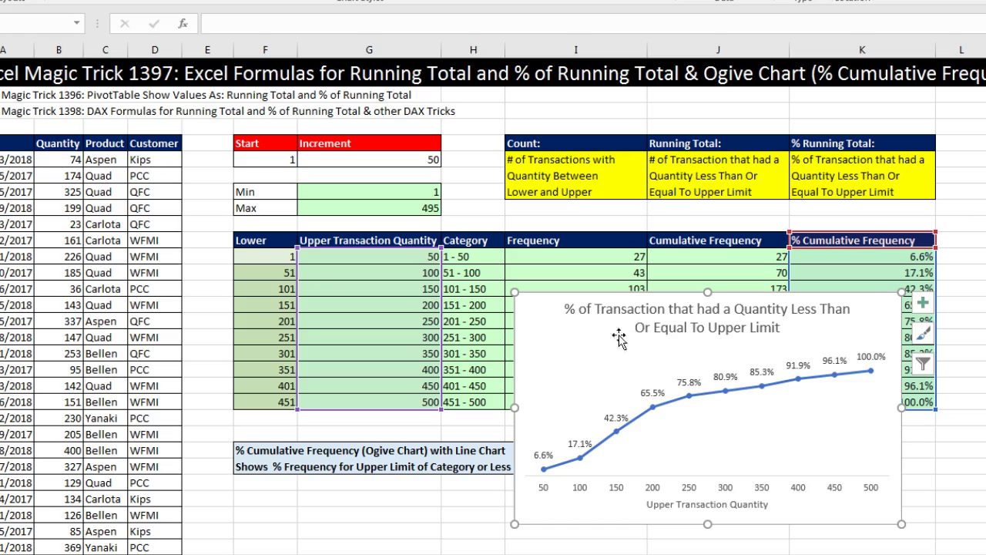
pyautogui.rightClick(550, 326)
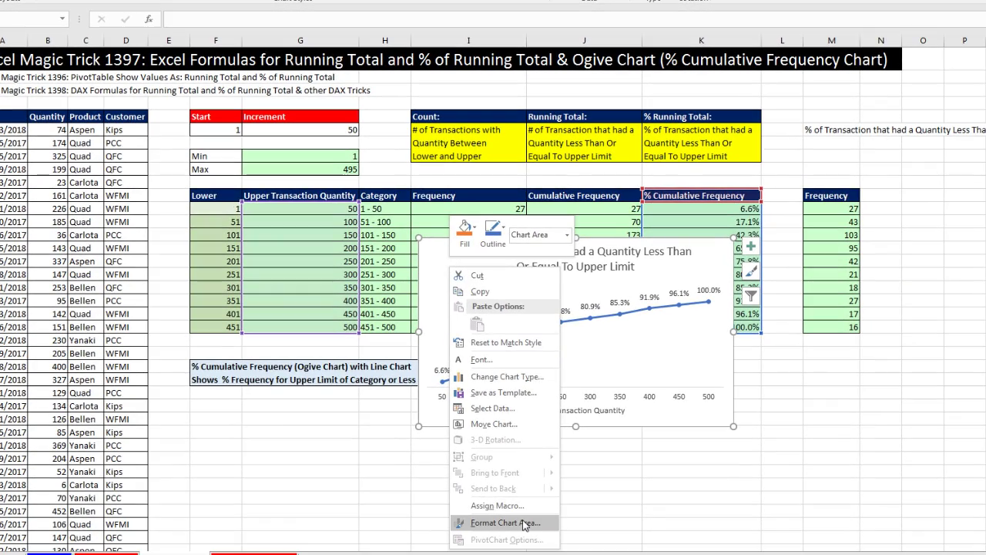
# Step: Format the chart area with a light blue solid fill and a dark solid border line
pyautogui.click(505, 522)
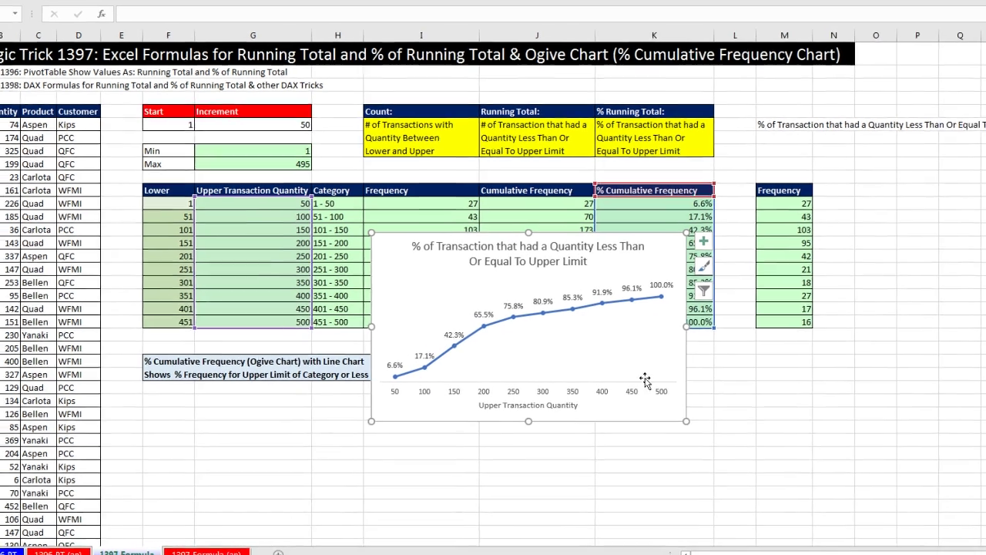
pyautogui.hotkey('ctrl', '1')
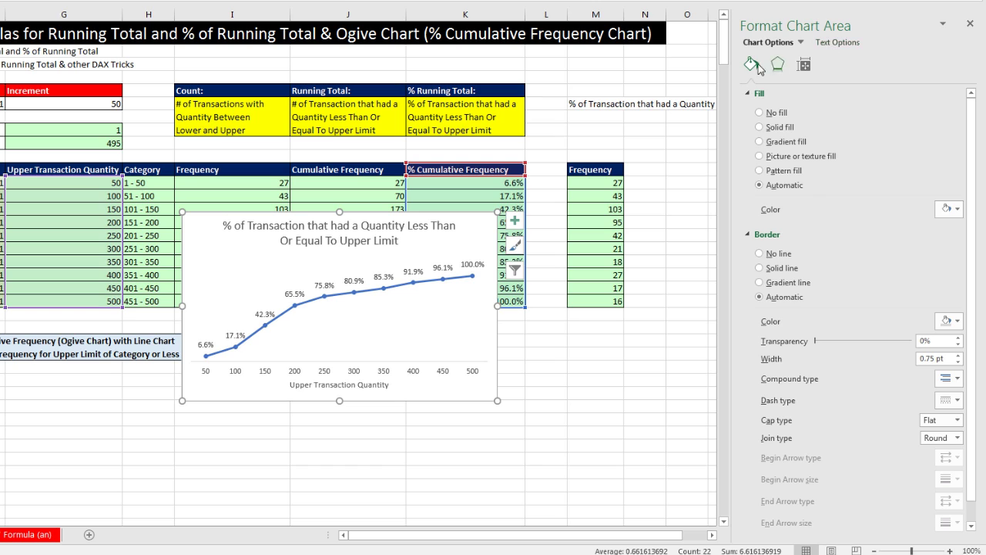
pyautogui.click(759, 127)
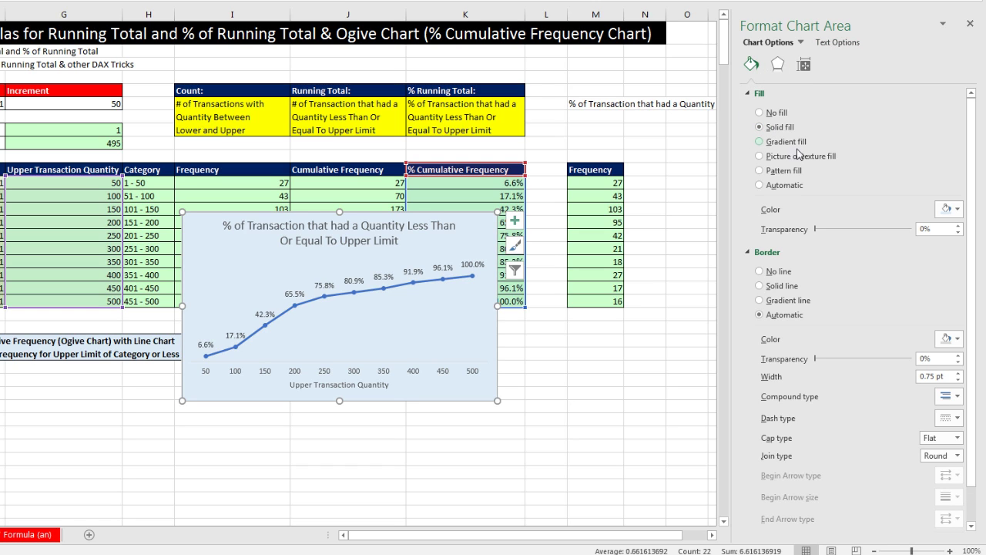
pyautogui.click(957, 210)
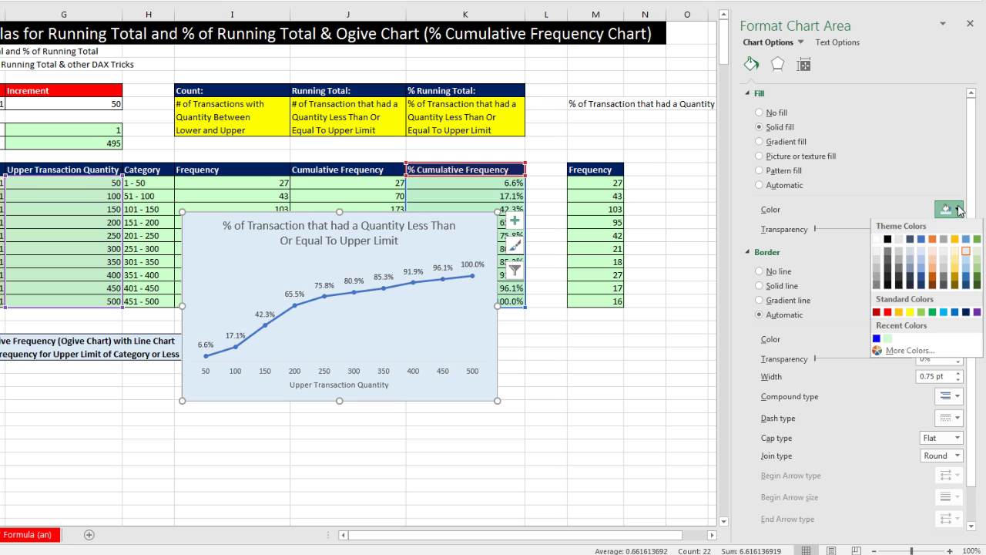
pyautogui.click(968, 253)
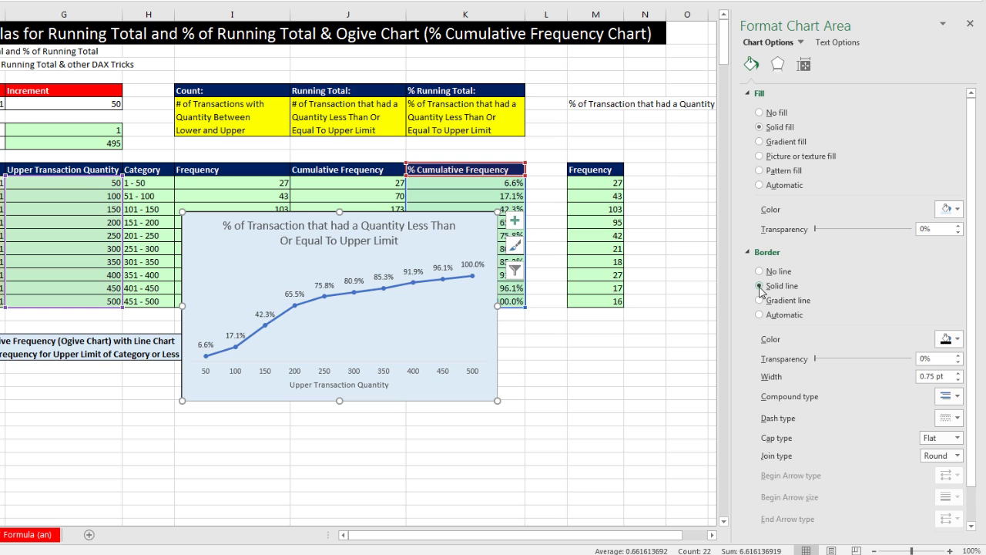
pyautogui.click(961, 340)
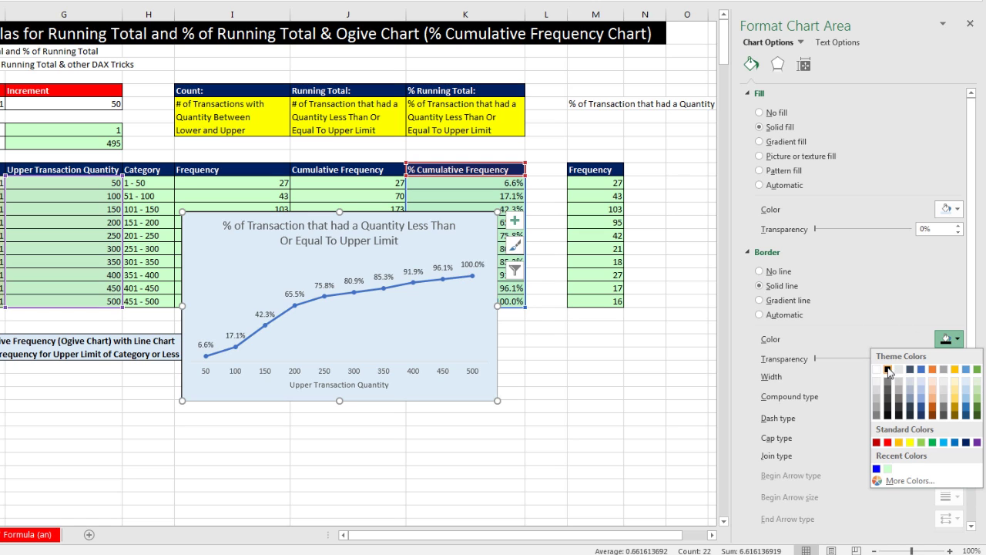
pyautogui.click(888, 370)
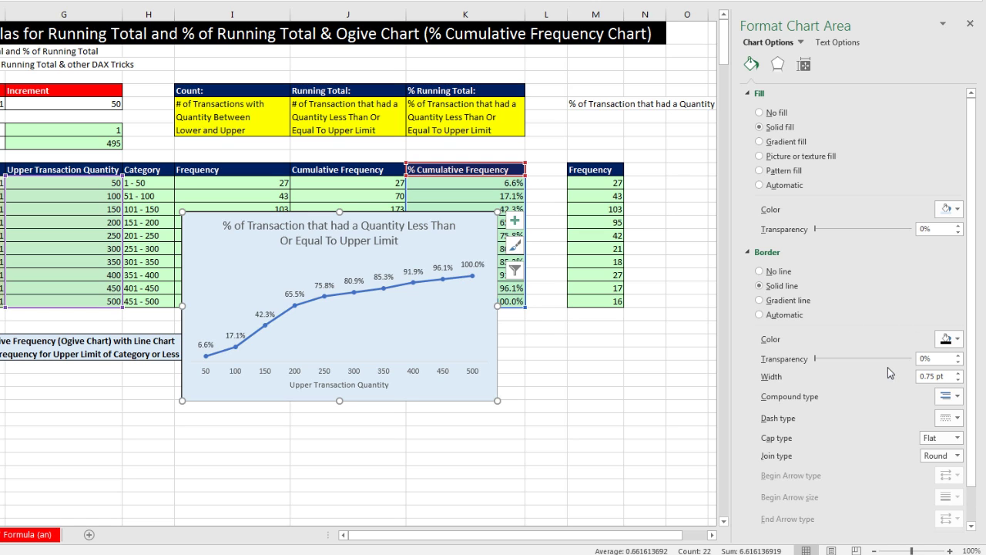
# Step: Bold the chart title, percentage data labels, horizontal axis numbers and 'Upper Transaction Quantity' title
pyautogui.click(368, 227)
pyautogui.hotkey('ctrl', 'b')
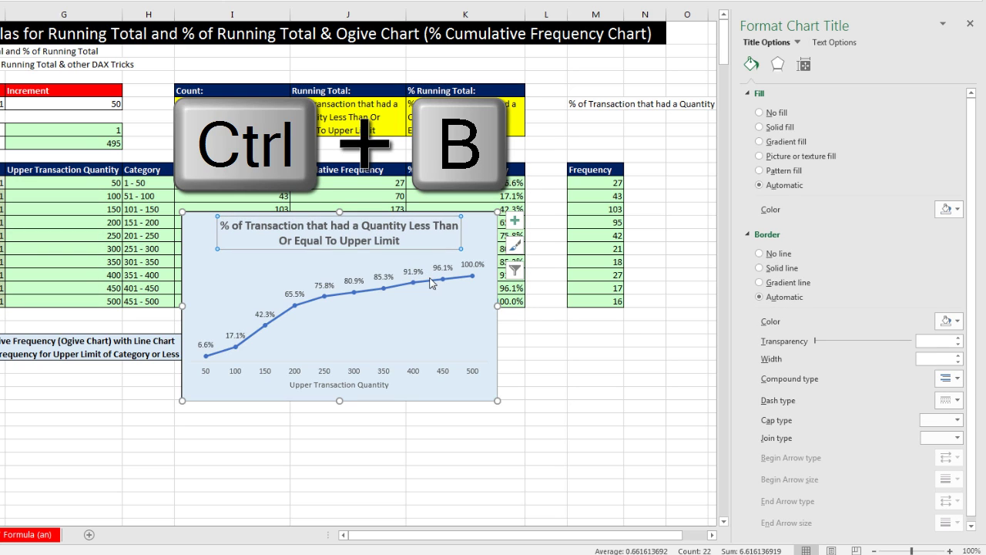
pyautogui.click(353, 281)
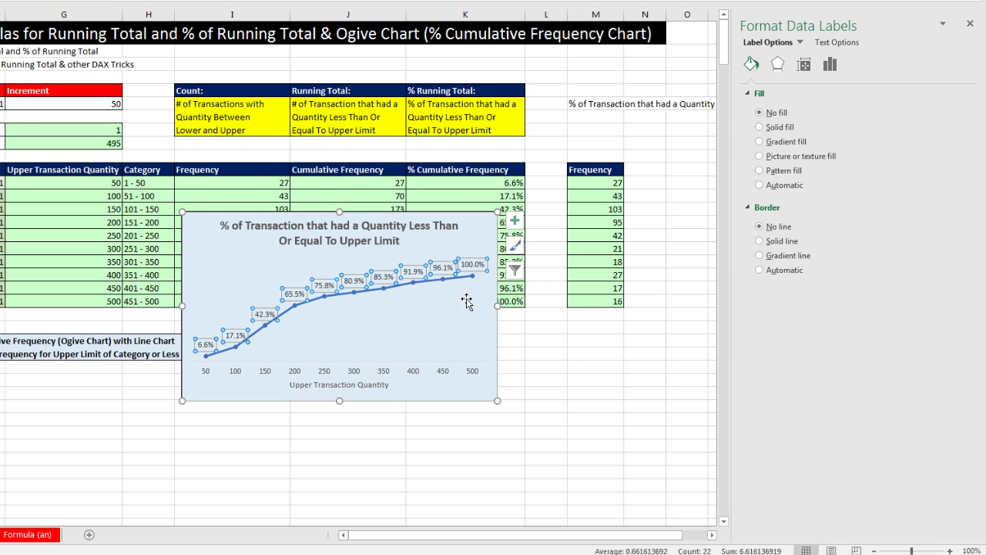
pyautogui.hotkey('ctrl', 'b')
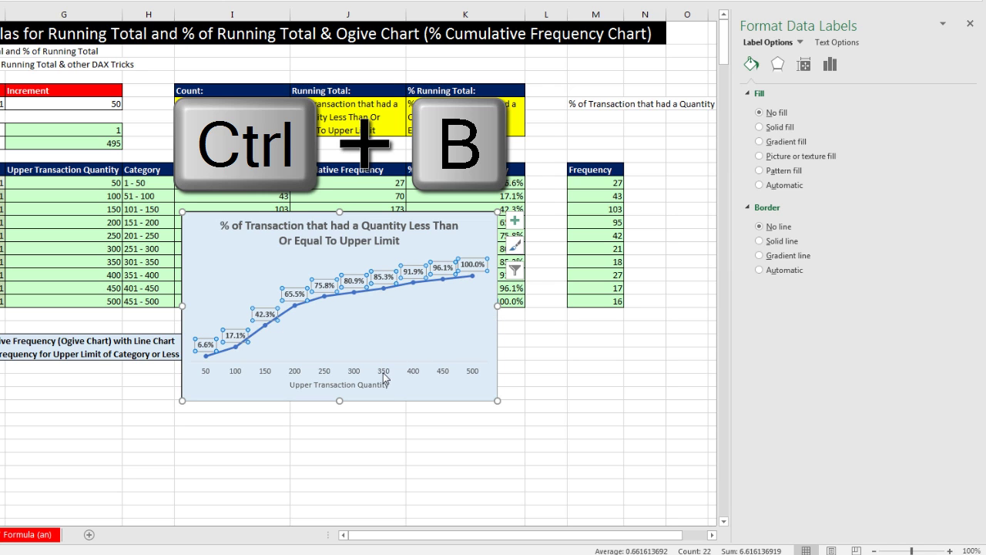
pyautogui.click(404, 368)
pyautogui.hotkey('ctrl', 'b')
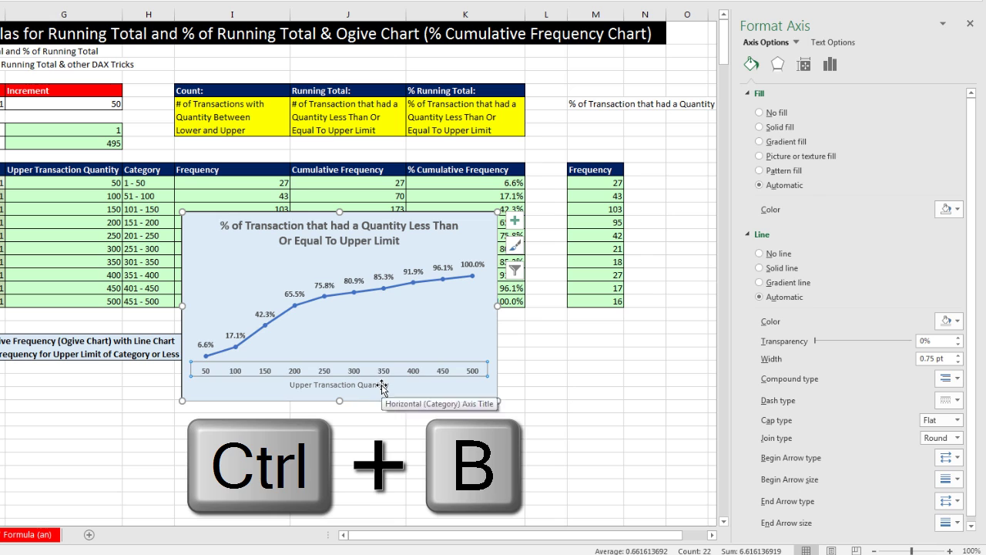
pyautogui.click(385, 384)
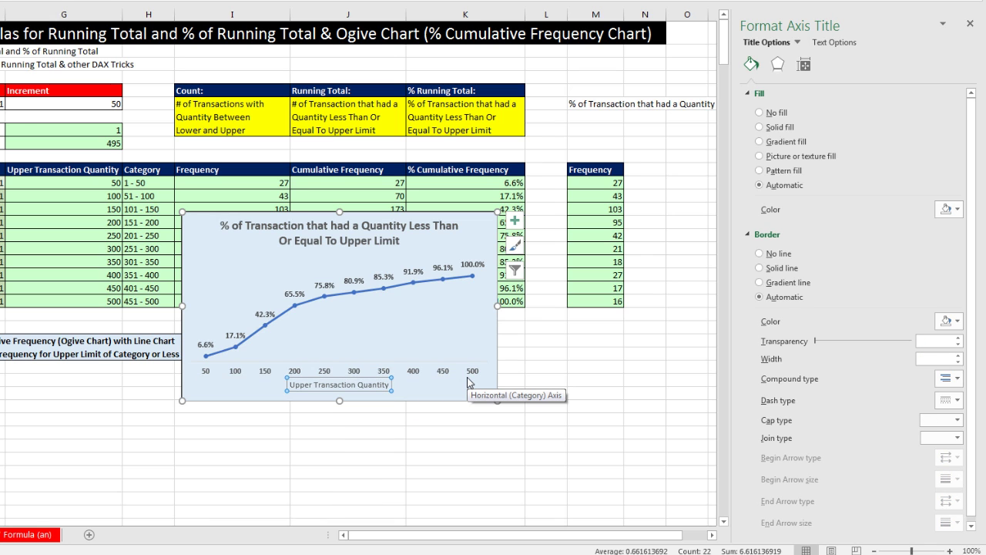
pyautogui.hotkey('ctrl', 'b')
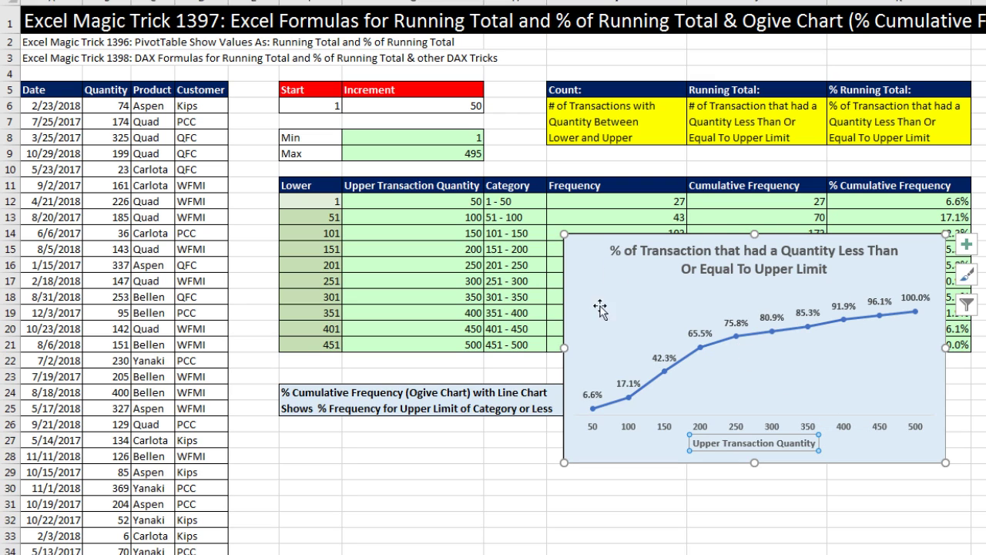
pyautogui.moveTo(735, 341)
pyautogui.moveTo(705, 347)
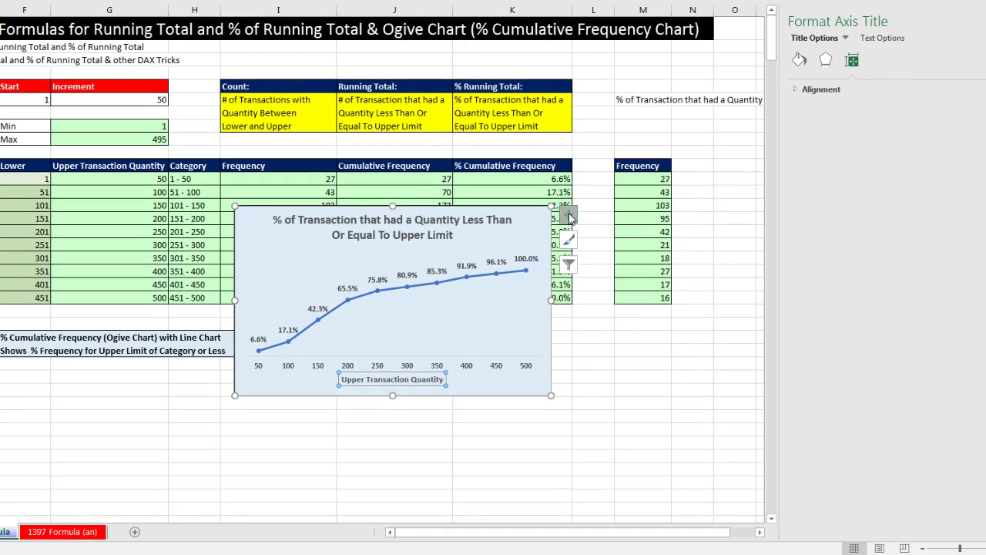
# Step: Add error bars to the ogive points, set to Minus direction with a Custom error amount
pyautogui.click(568, 218)
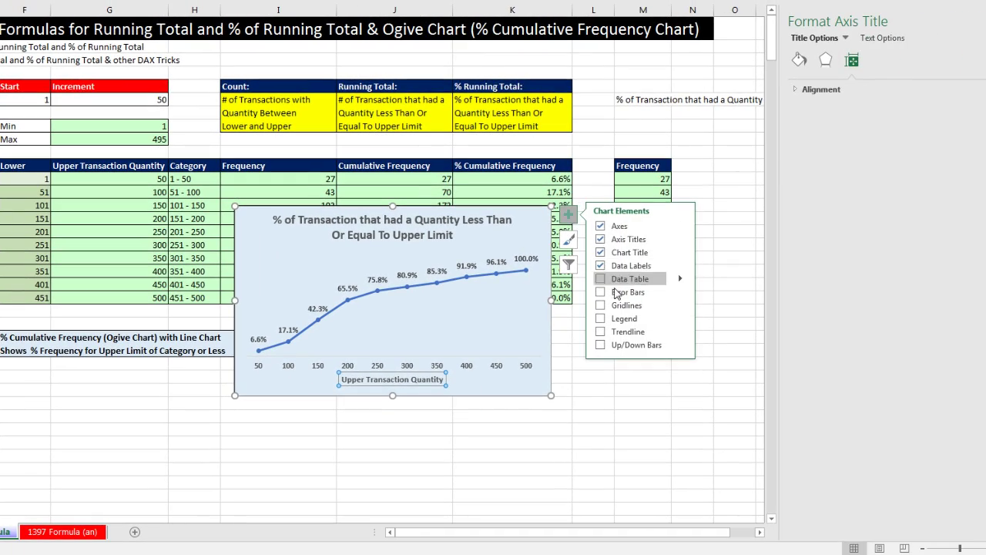
pyautogui.click(681, 292)
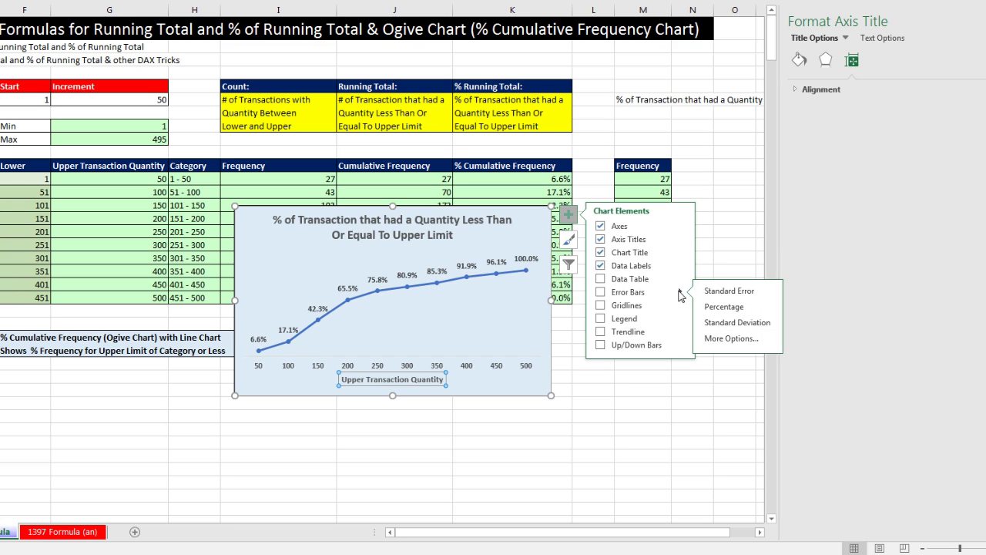
pyautogui.click(732, 339)
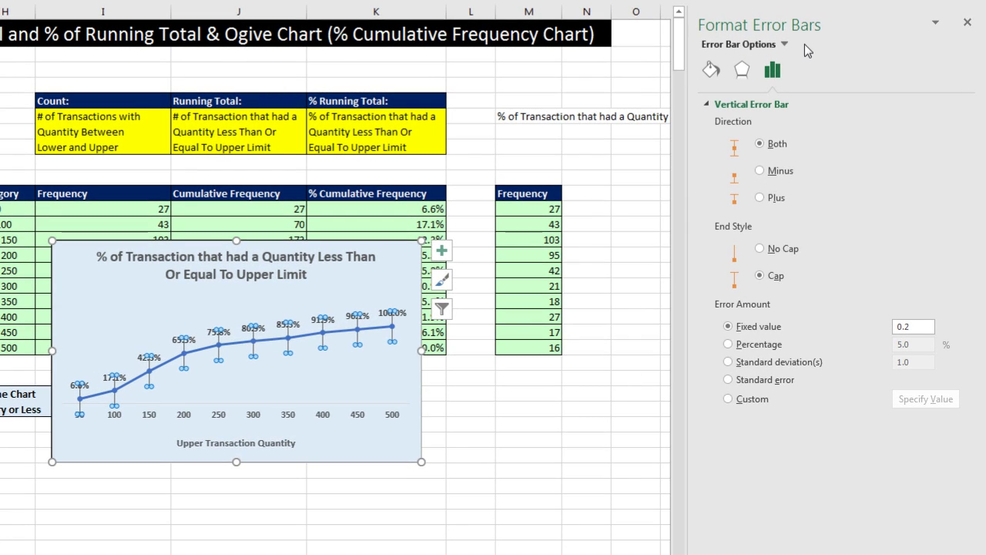
pyautogui.click(757, 171)
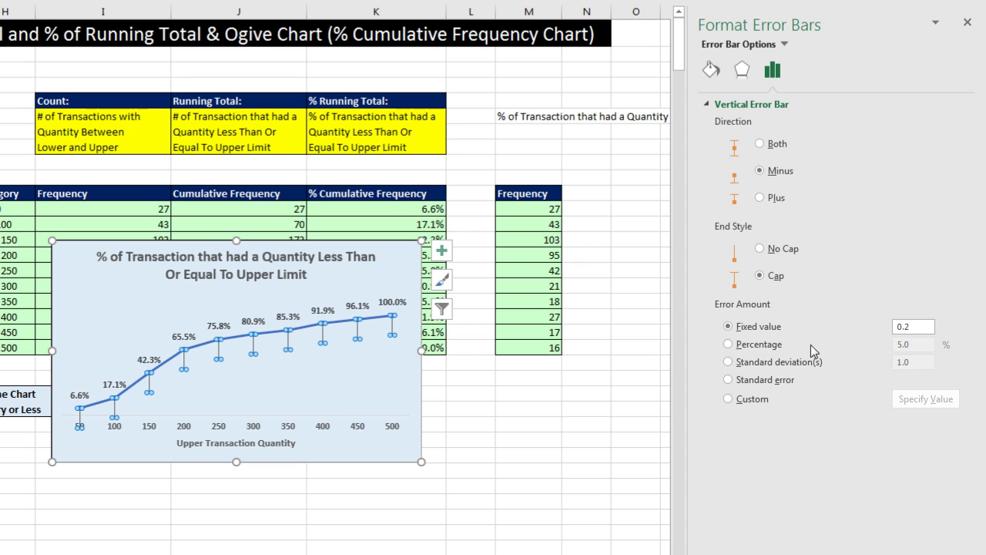
pyautogui.click(729, 401)
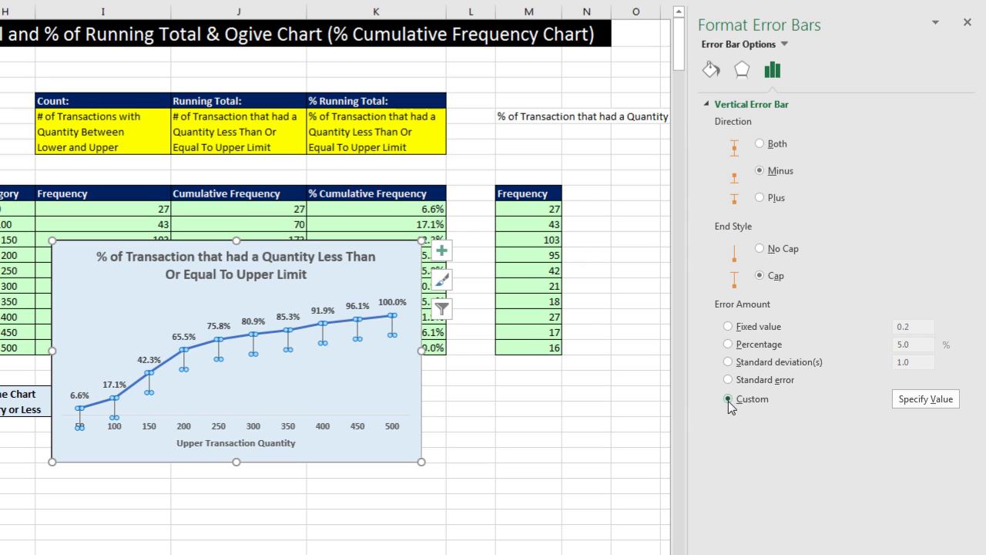
# Step: Give the error bars custom values: no positive value, negative from the column K % Cumulative Frequency range
pyautogui.click(933, 400)
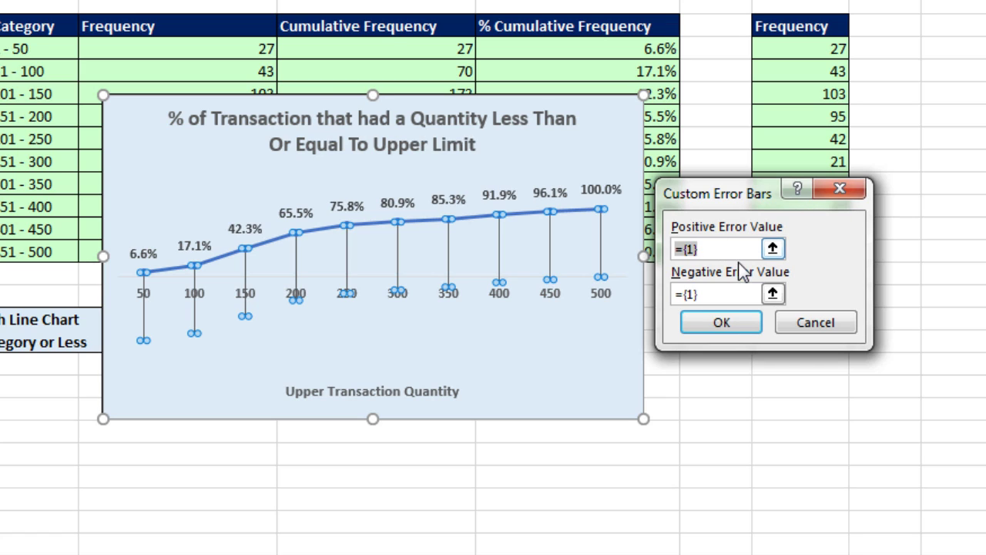
pyautogui.press('Delete')
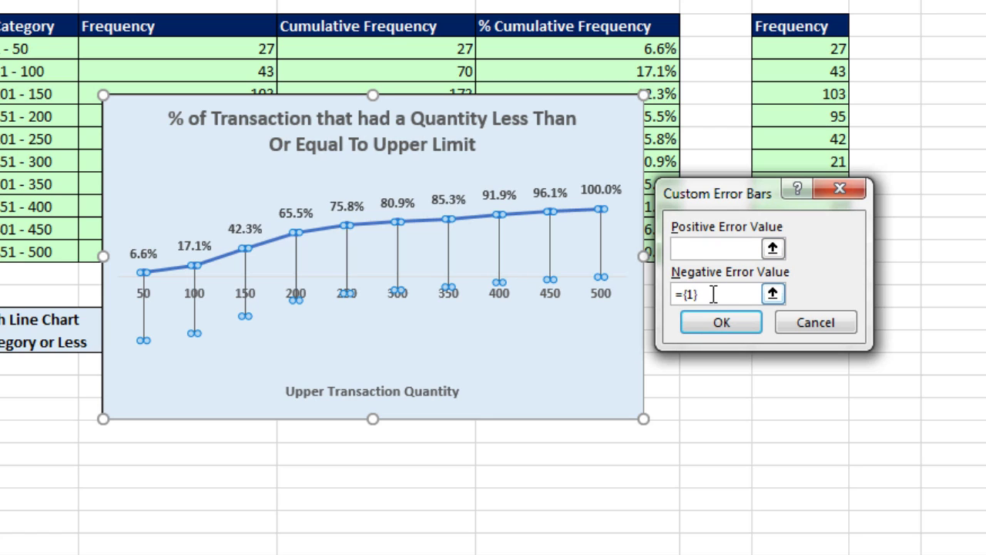
pyautogui.moveTo(712, 294); pyautogui.dragTo(667, 302)
pyautogui.press('Delete')
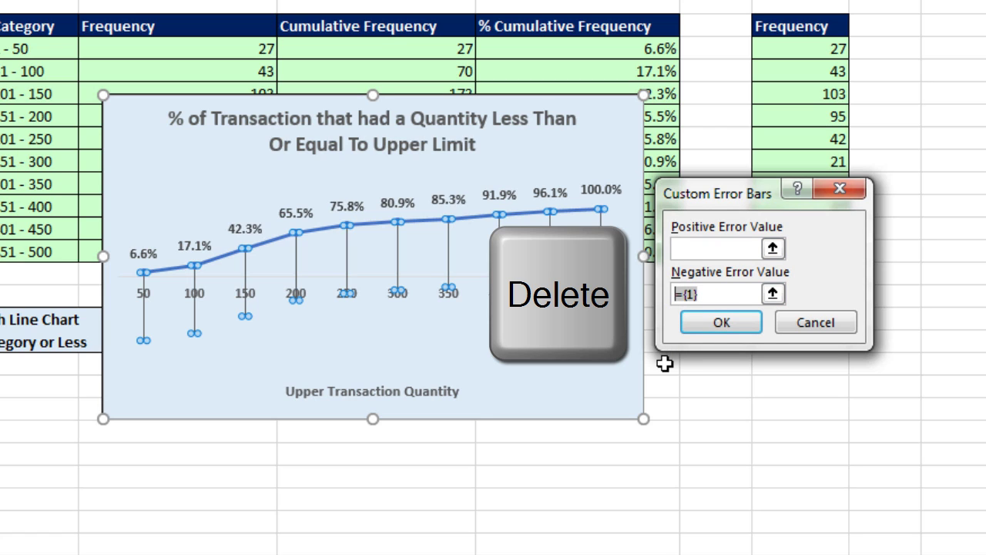
pyautogui.press('Delete')
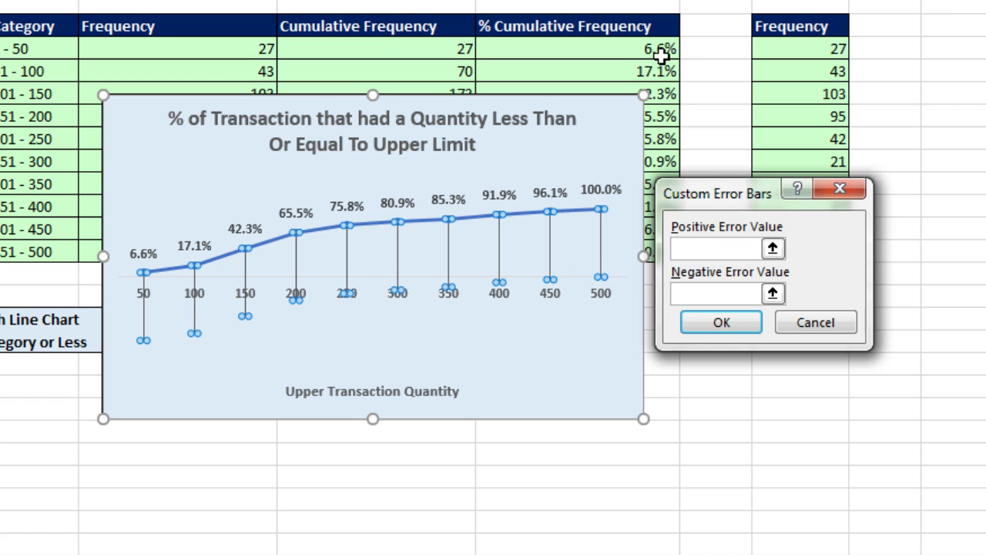
pyautogui.moveTo(651, 48); pyautogui.dragTo(648, 248)
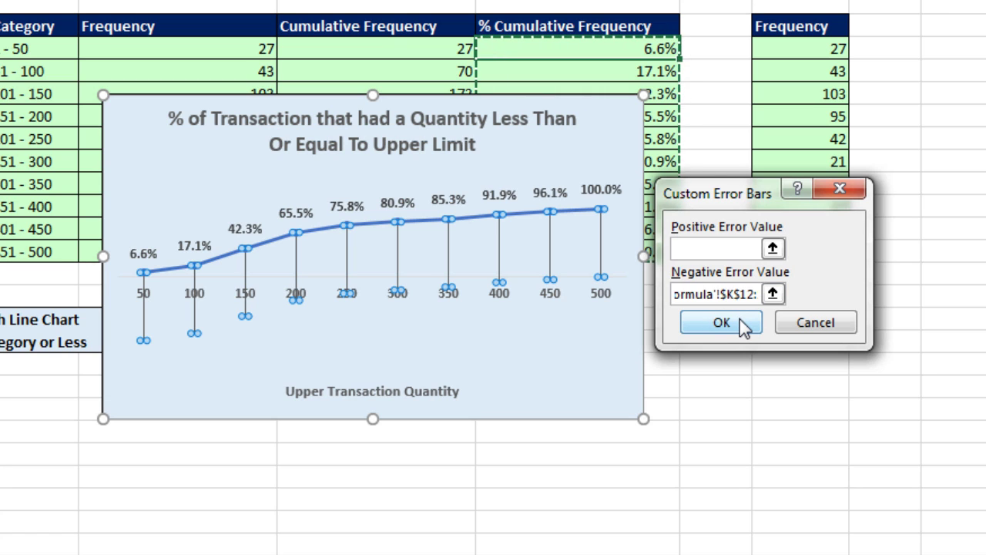
pyautogui.click(682, 322)
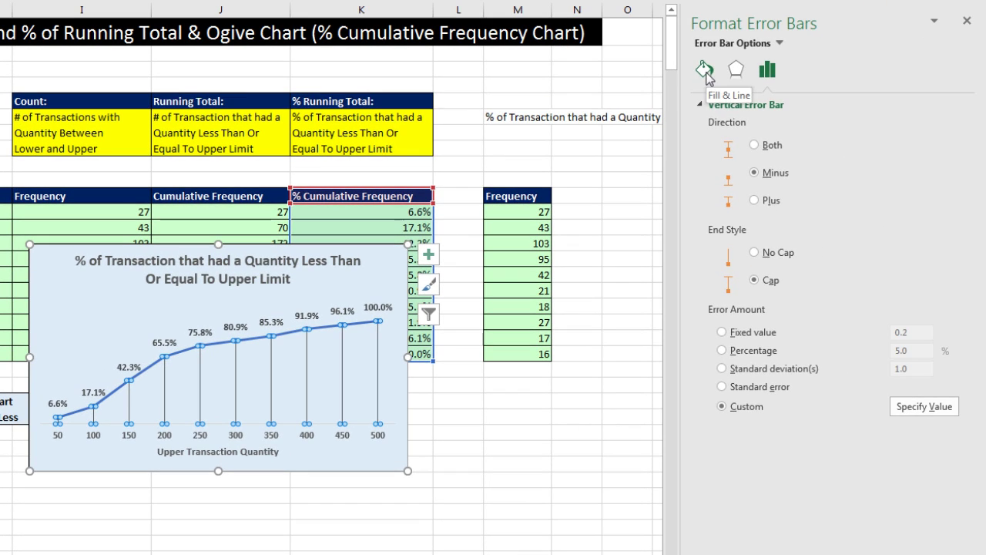
# Step: Colour the error bar drop lines dark blue
pyautogui.click(707, 72)
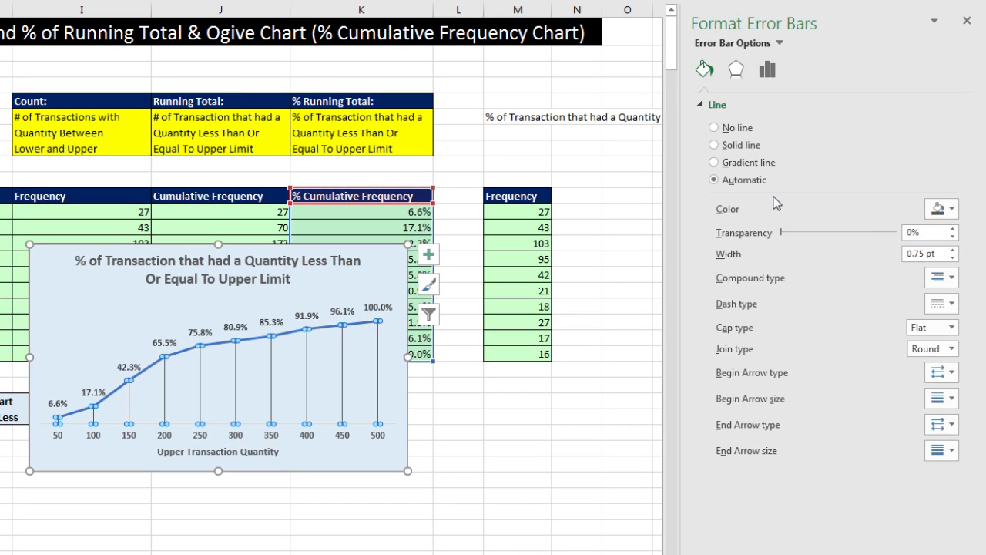
pyautogui.click(953, 211)
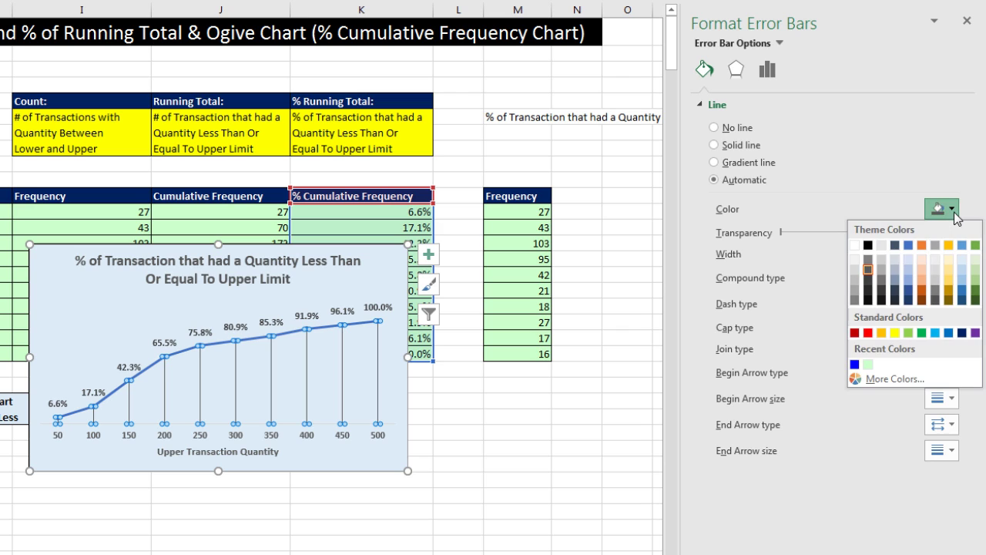
pyautogui.click(962, 334)
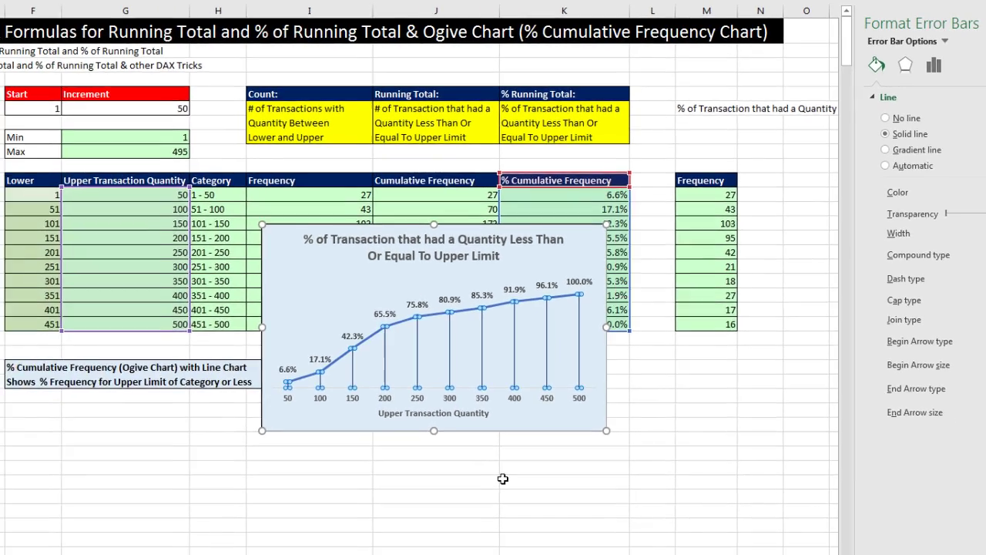
# Step: Move the ogive chart down below the frequency table
pyautogui.click(502, 478)
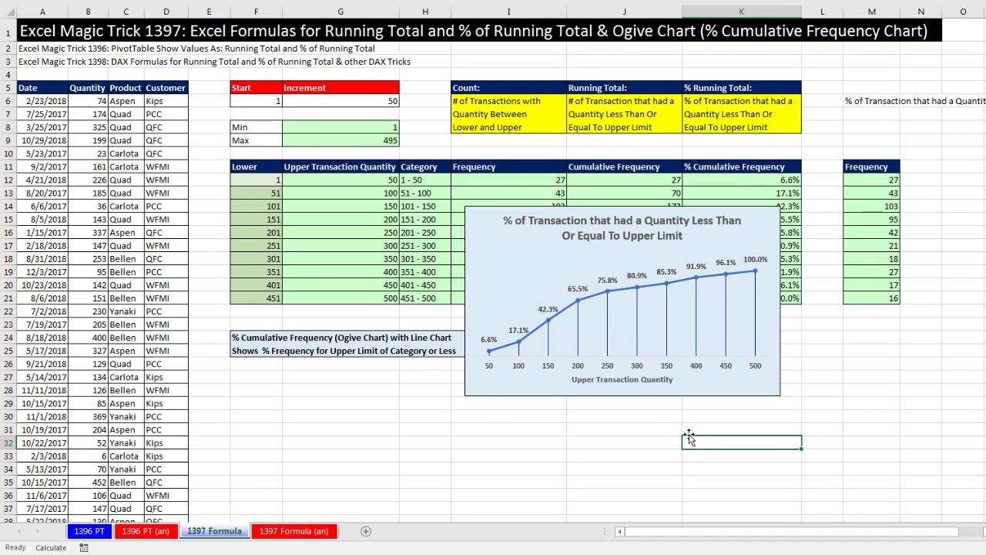
pyautogui.moveTo(485, 213); pyautogui.dragTo(499, 318)
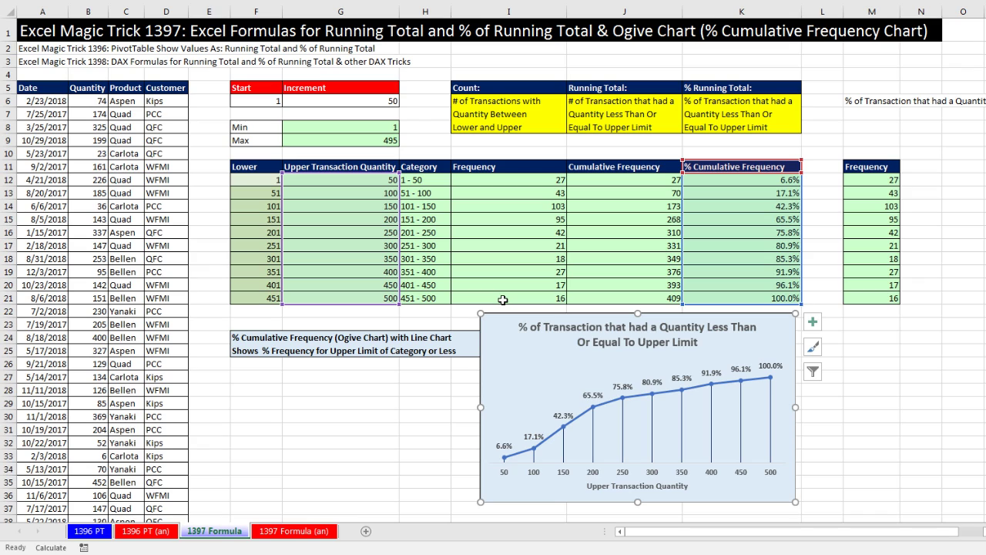
pyautogui.moveTo(770, 379)
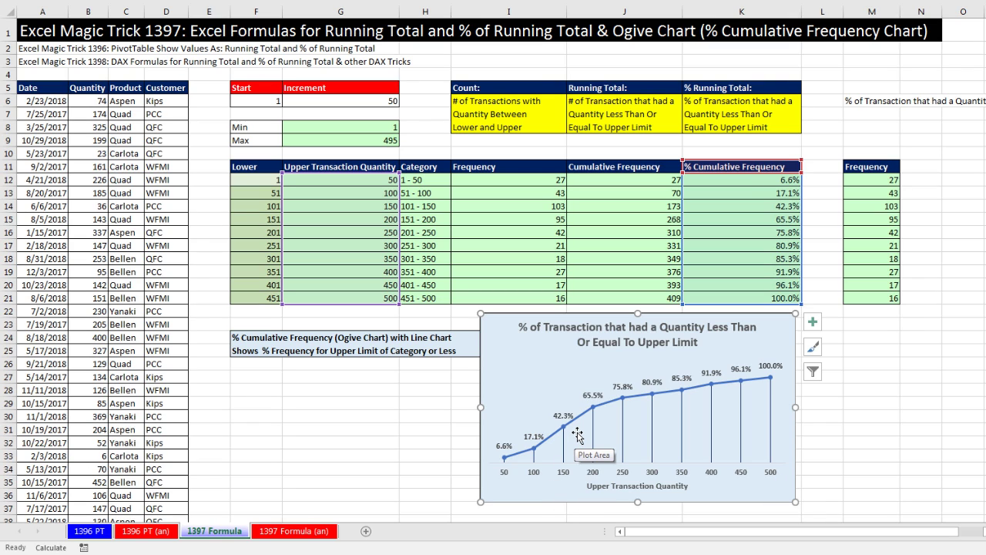
pyautogui.press('Escape')
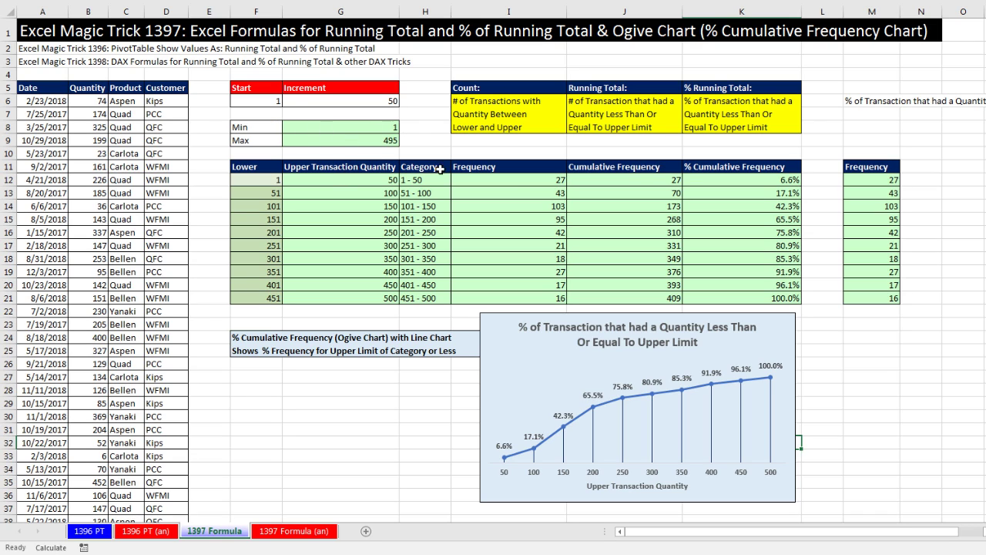
pyautogui.doubleClick(523, 179)
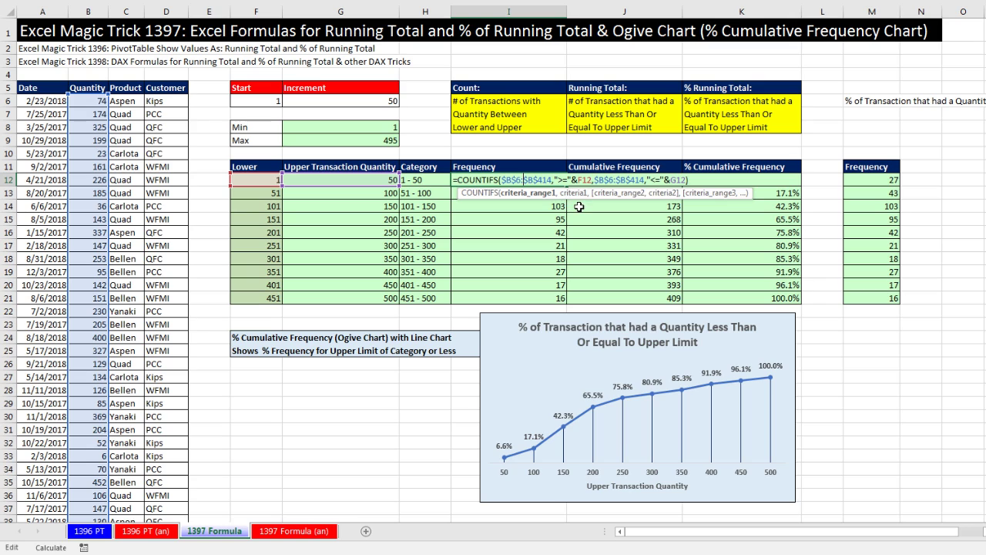
pyautogui.press('Escape')
pyautogui.click(885, 179)
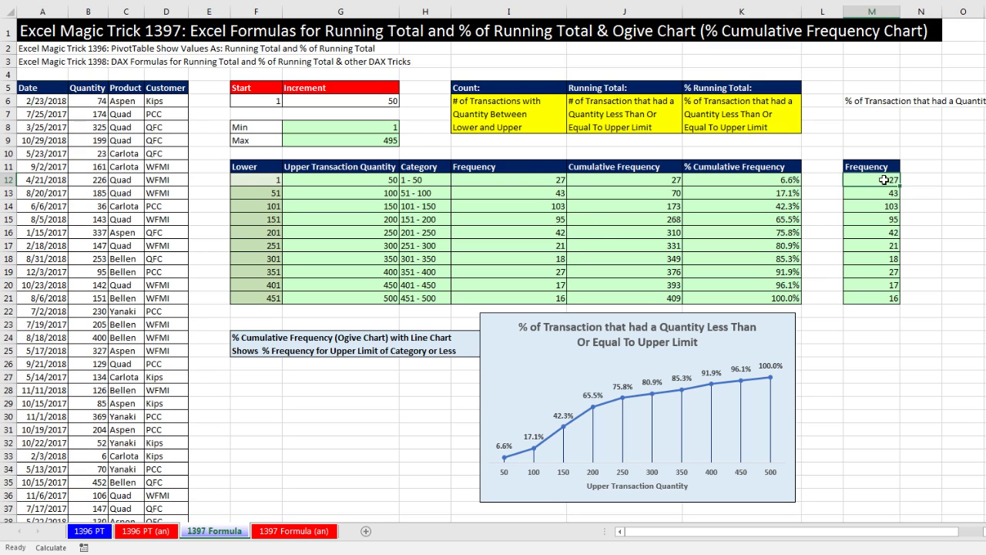
pyautogui.doubleClick(884, 179)
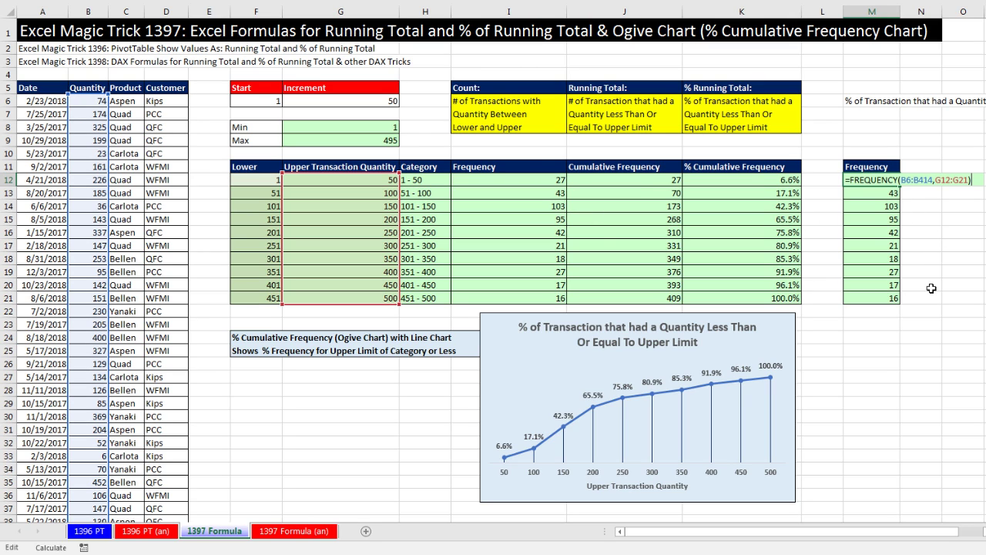
pyautogui.press('Escape')
pyautogui.doubleClick(655, 180)
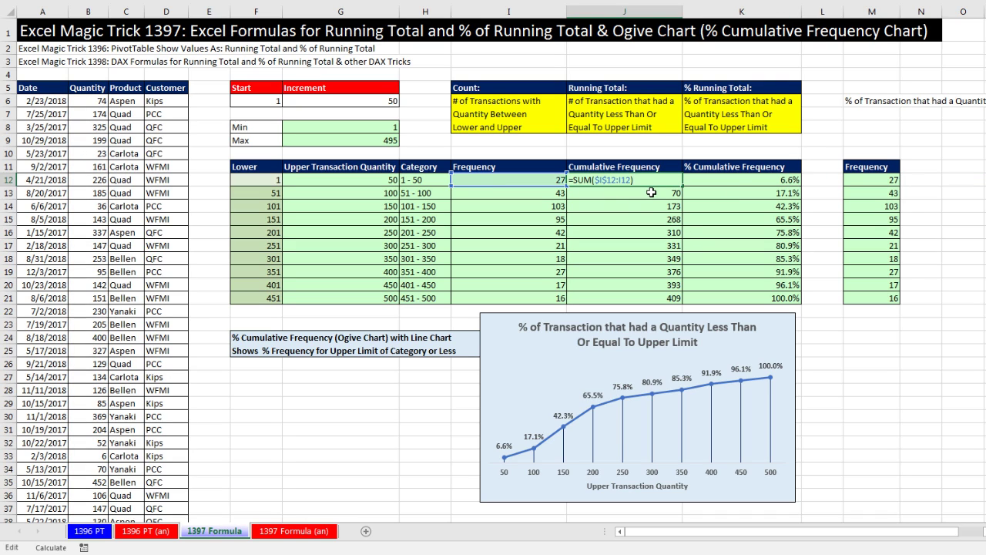
pyautogui.press('Escape')
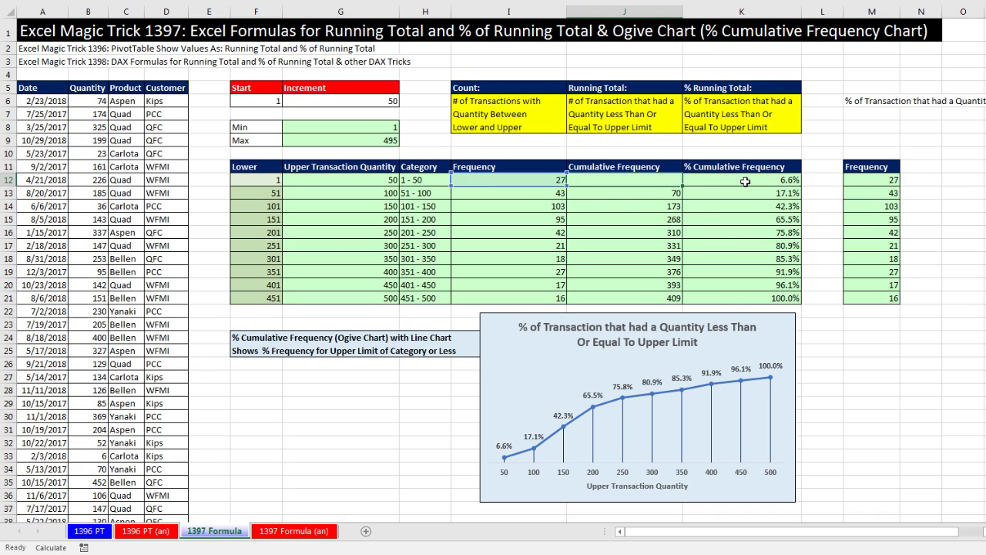
pyautogui.doubleClick(743, 181)
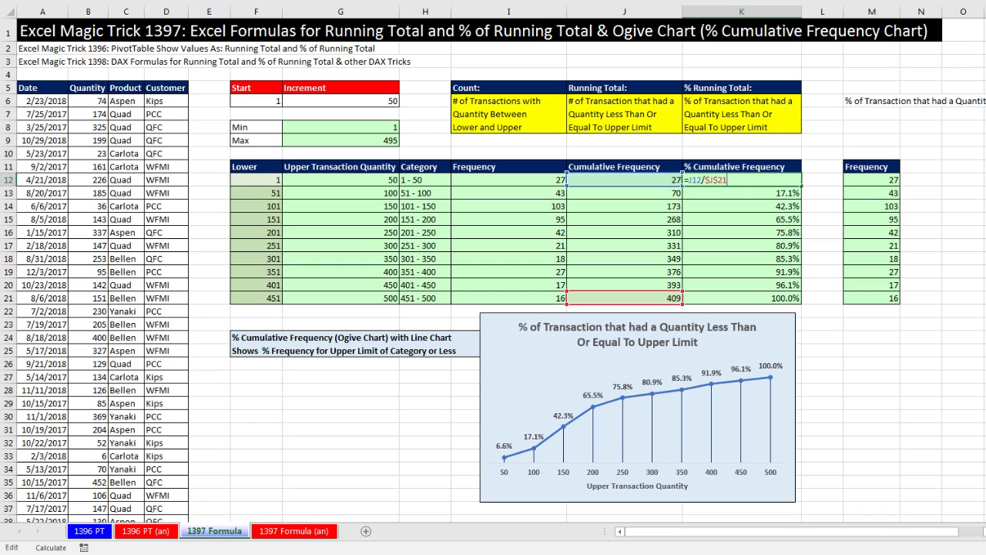
pyautogui.press('Escape')
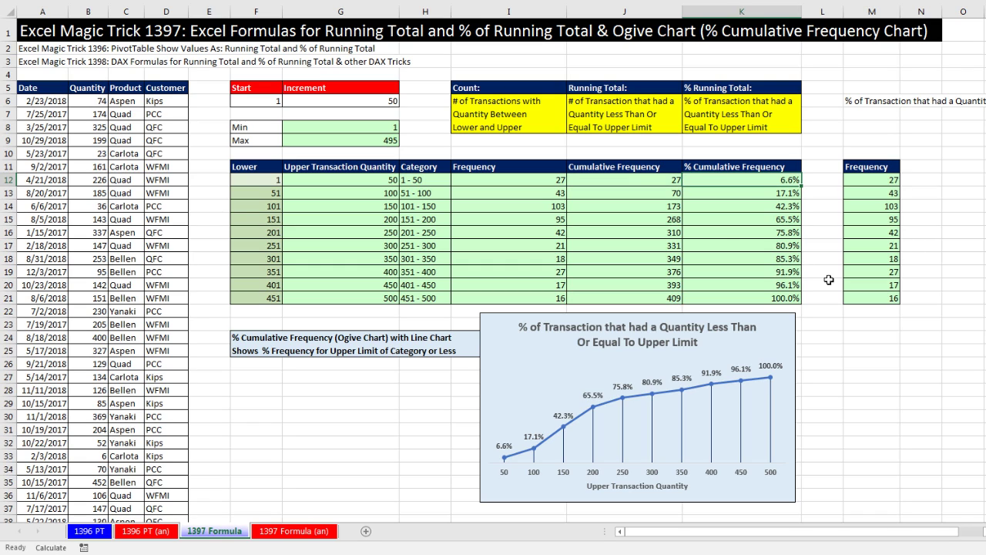